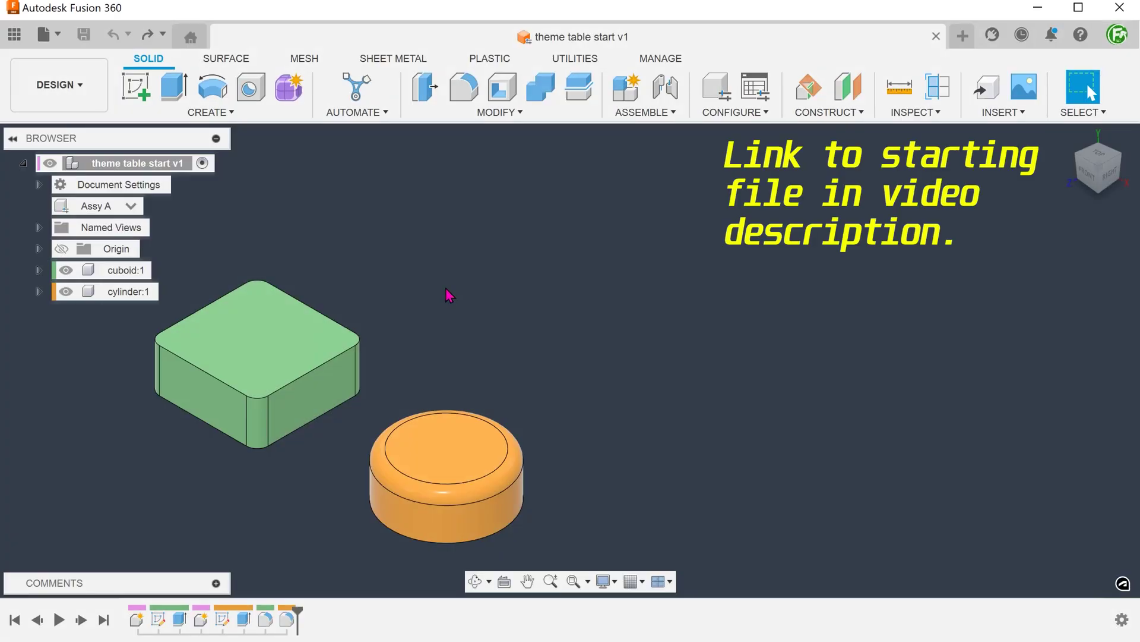
# Check the cuboid and cylinder top-face areas, then create the configuration table and show its parameters.
pyautogui.click(268, 324)
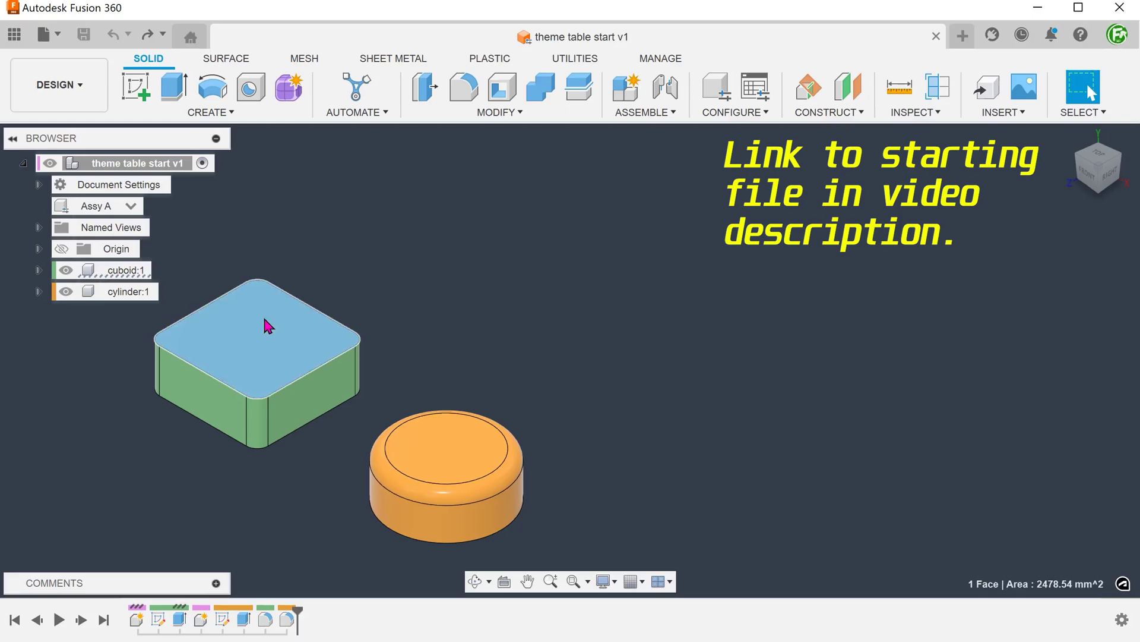
pyautogui.click(448, 449)
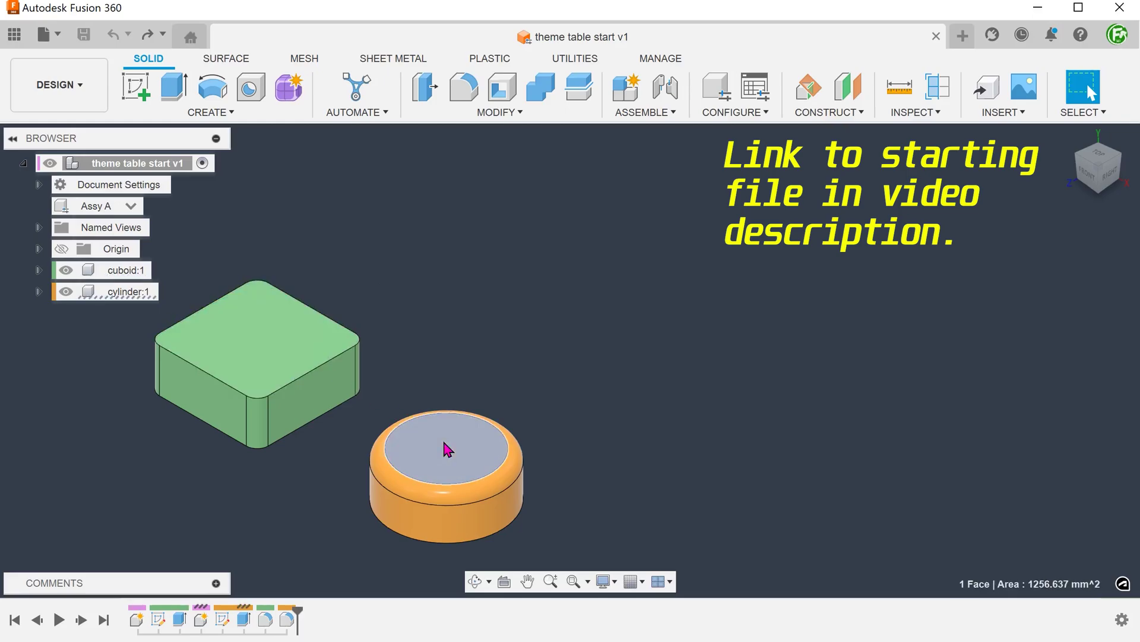
pyautogui.click(316, 483)
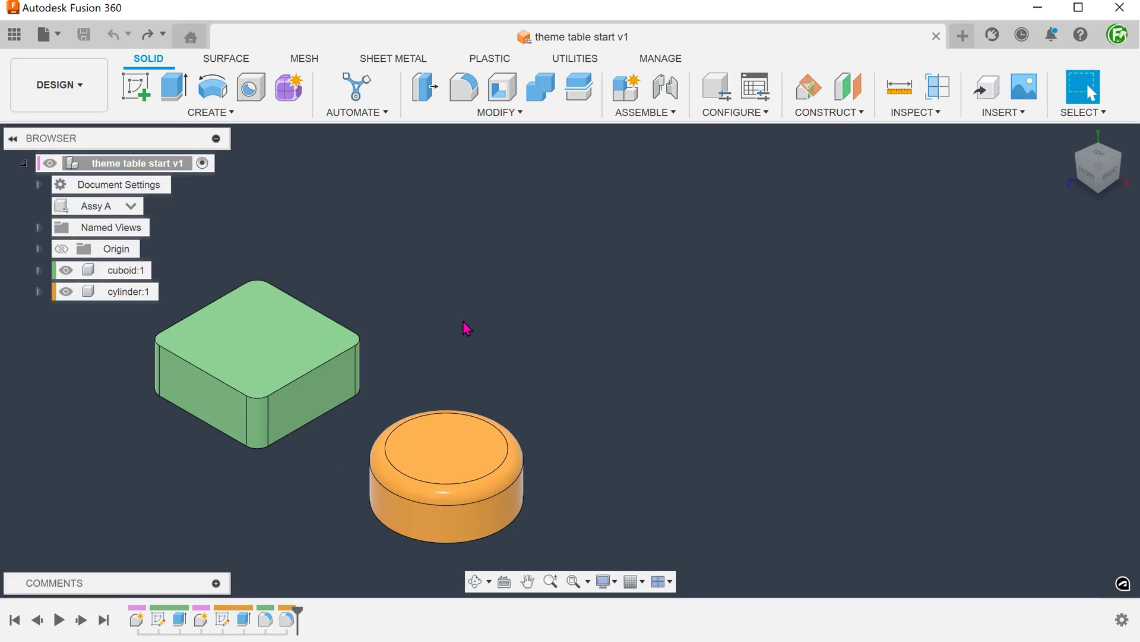
pyautogui.click(712, 91)
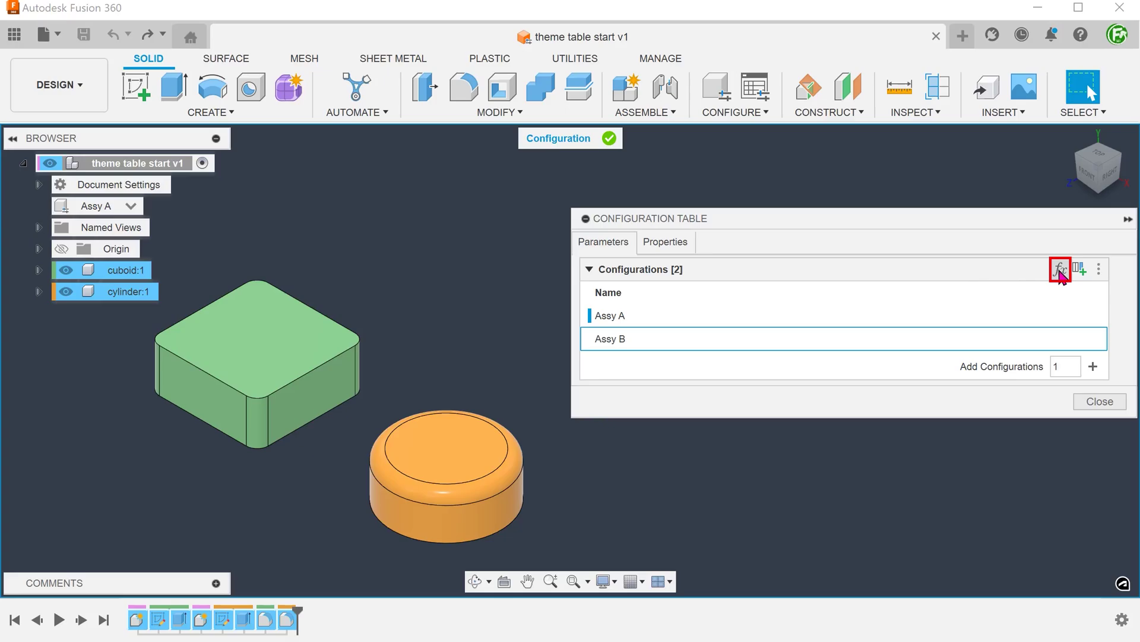
pyautogui.click(1059, 271)
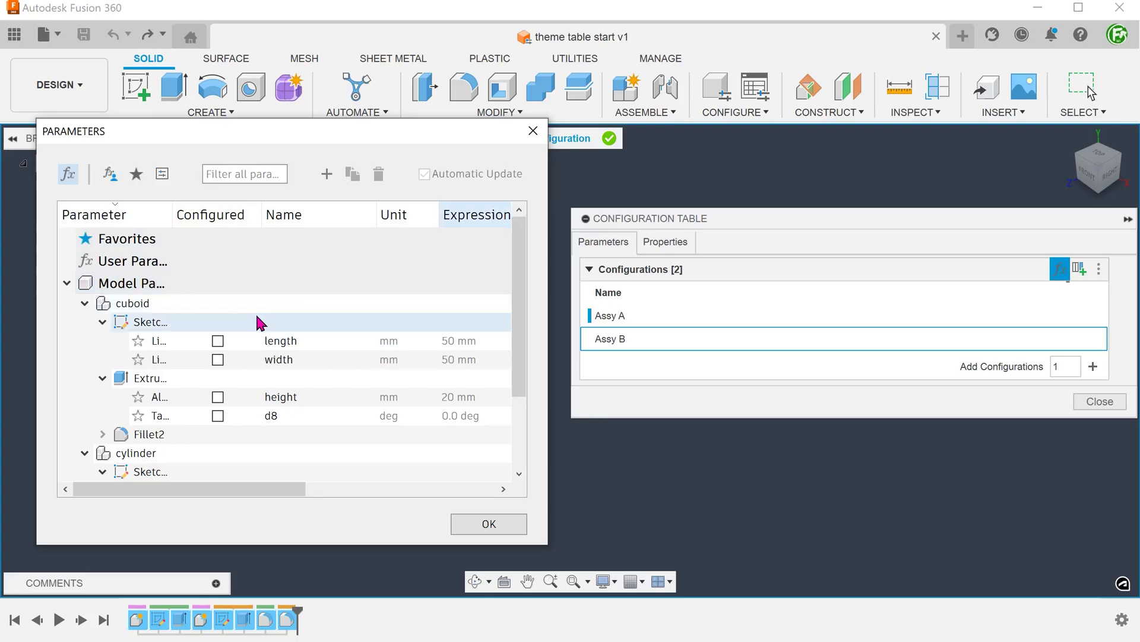
# Mark length, width, height, diameter and cy_height as configured parameters.
pyautogui.click(218, 340)
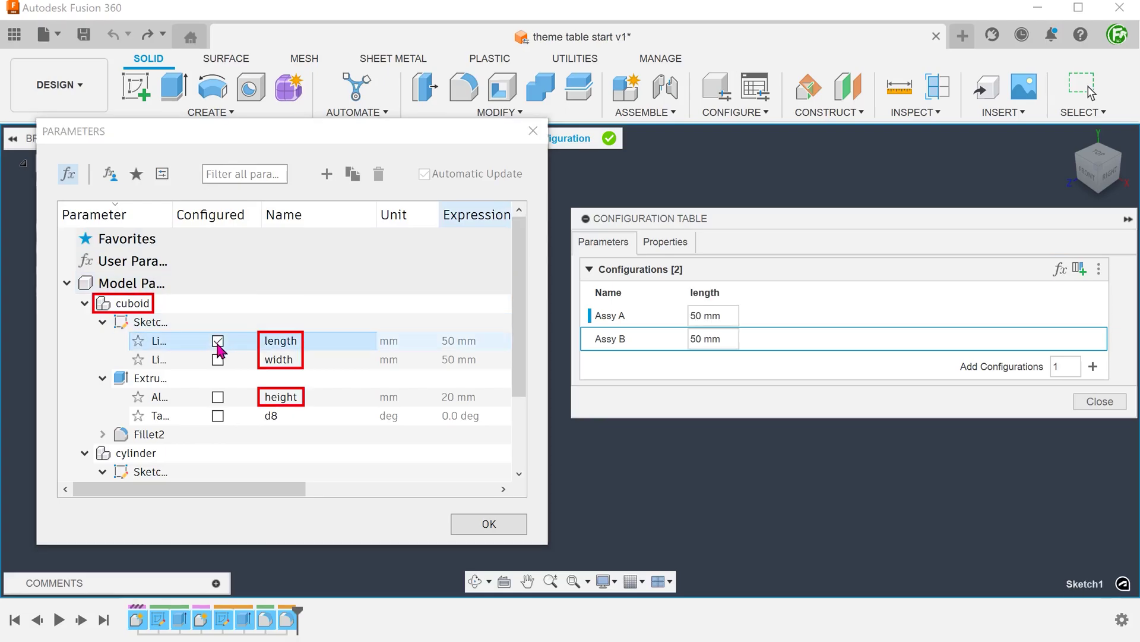
pyautogui.click(217, 359)
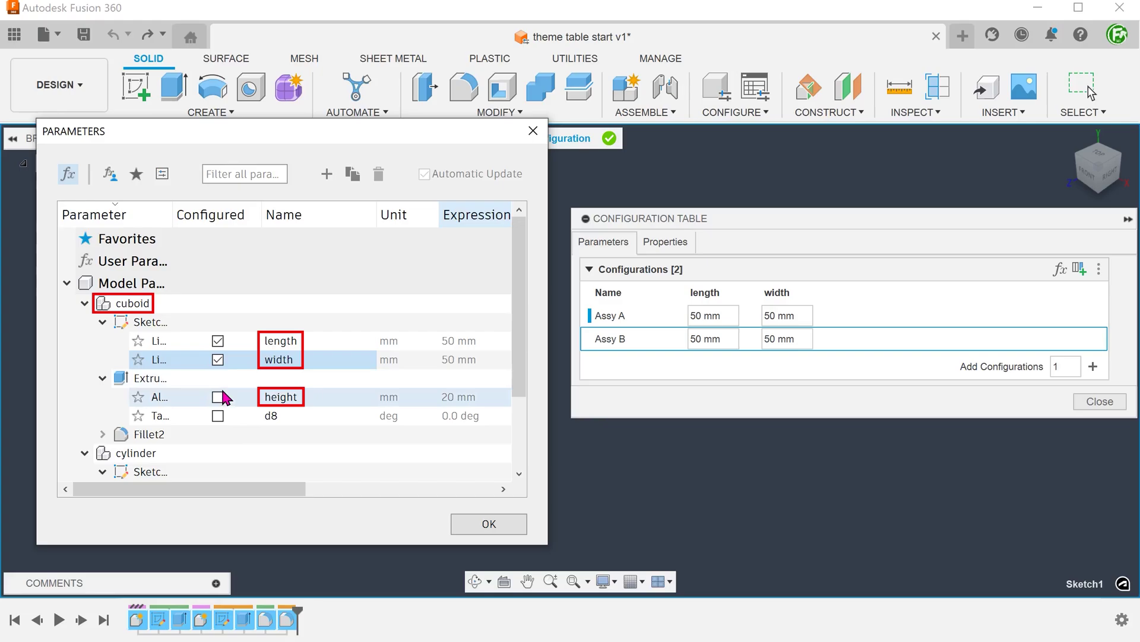
pyautogui.click(218, 396)
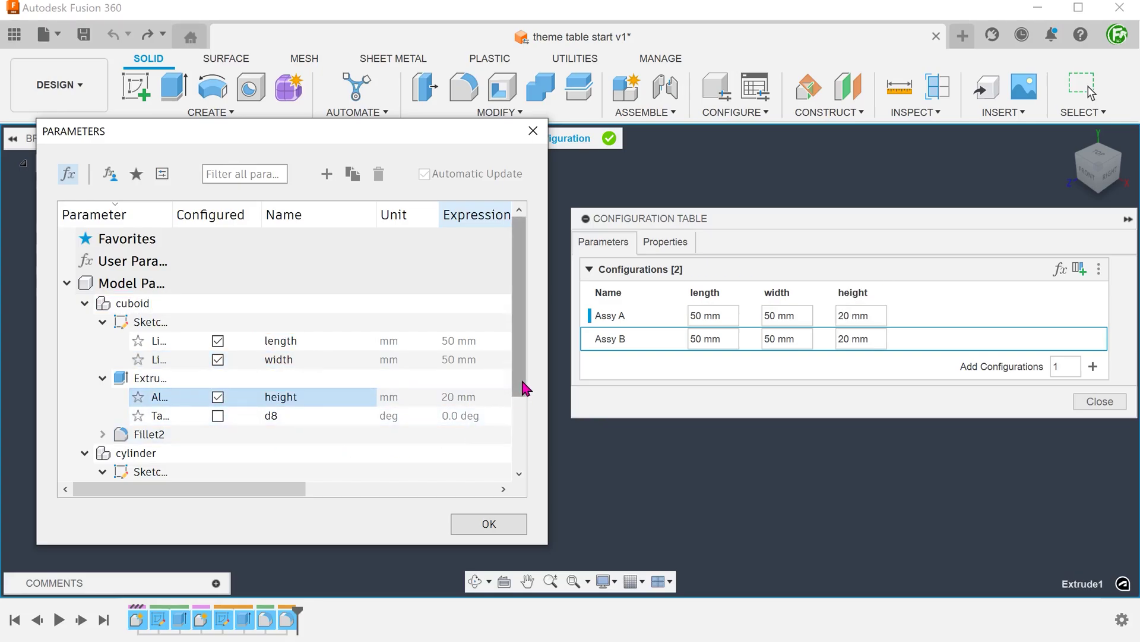
pyautogui.moveTo(520, 386); pyautogui.dragTo(523, 454)
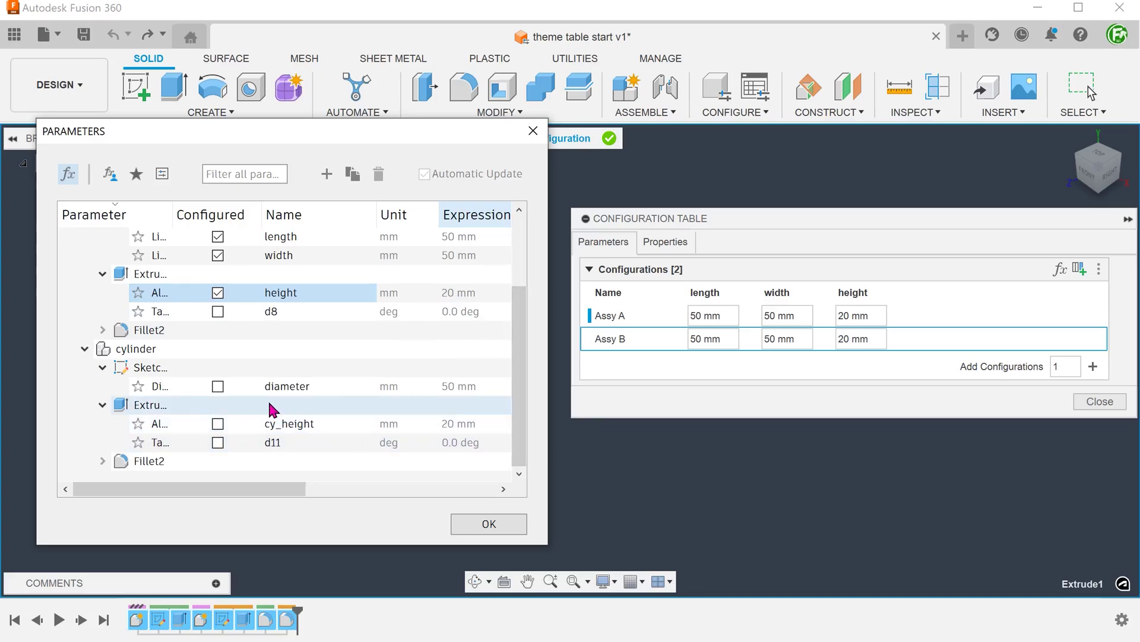
pyautogui.click(219, 388)
pyautogui.click(218, 424)
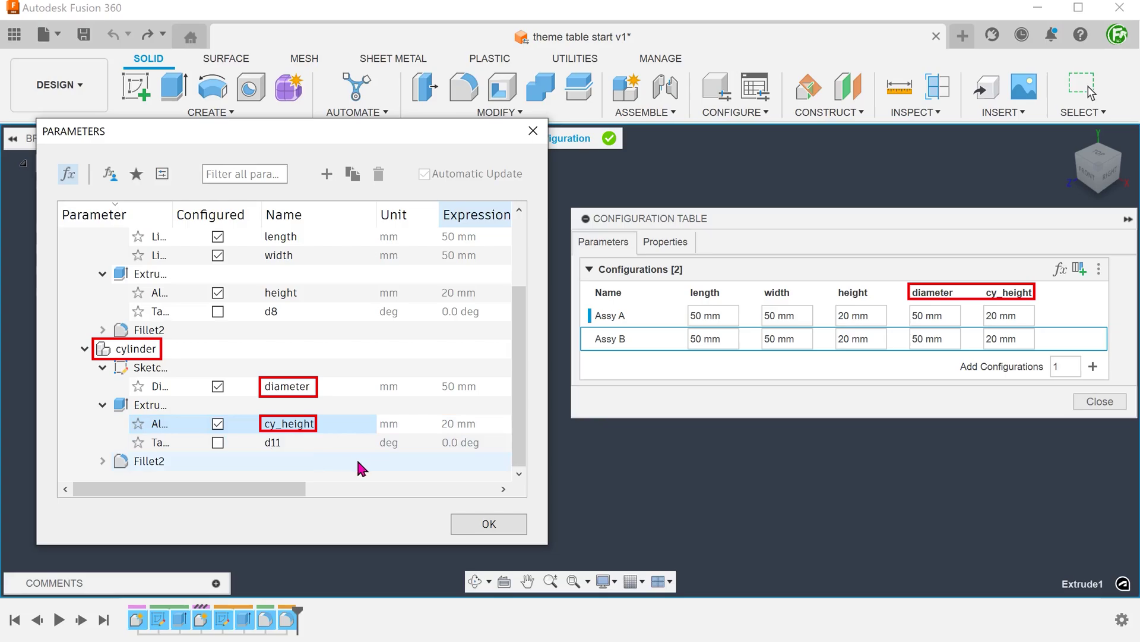
pyautogui.click(482, 527)
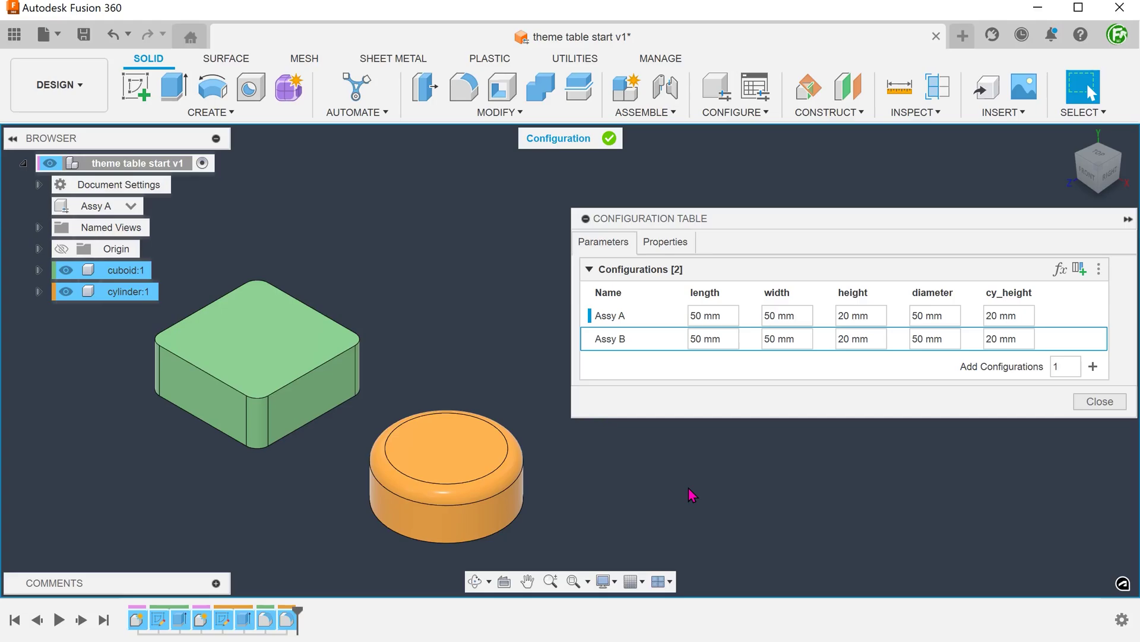
# Move the length column into a new Theme Table 1, then add width and height to it.
pyautogui.rightClick(712, 300)
pyautogui.moveTo(749, 319)
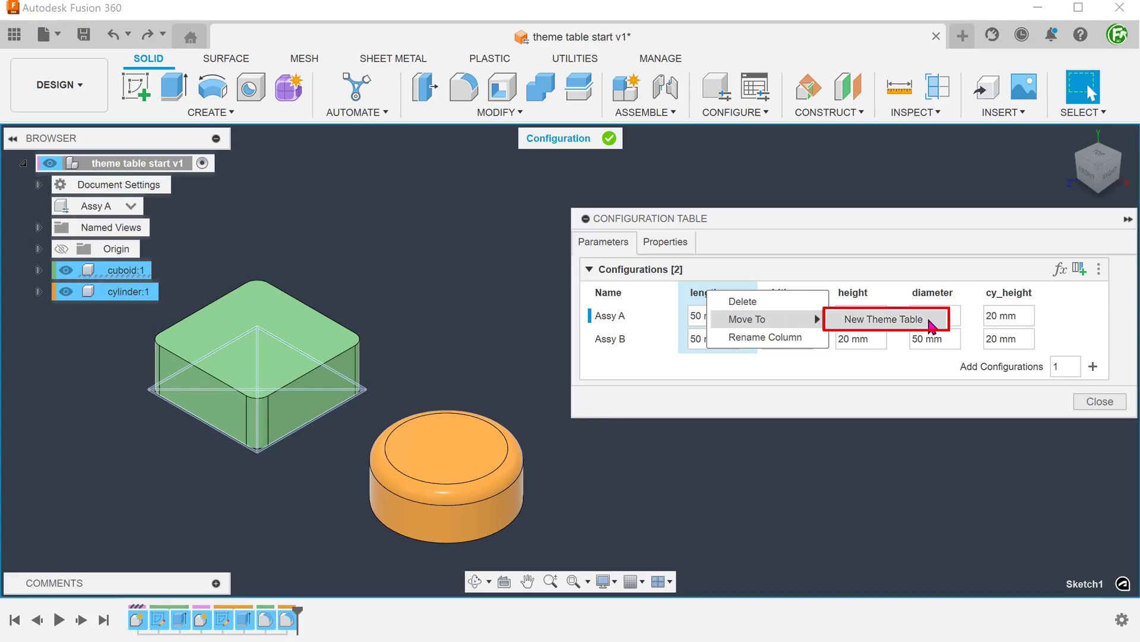
pyautogui.click(928, 319)
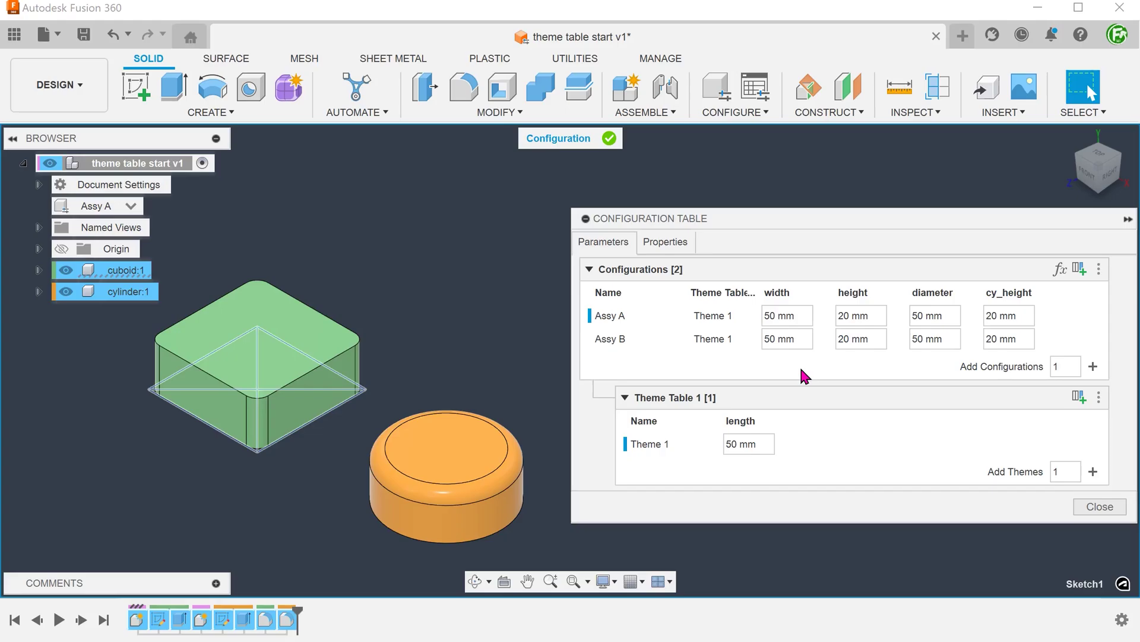
pyautogui.click(784, 293)
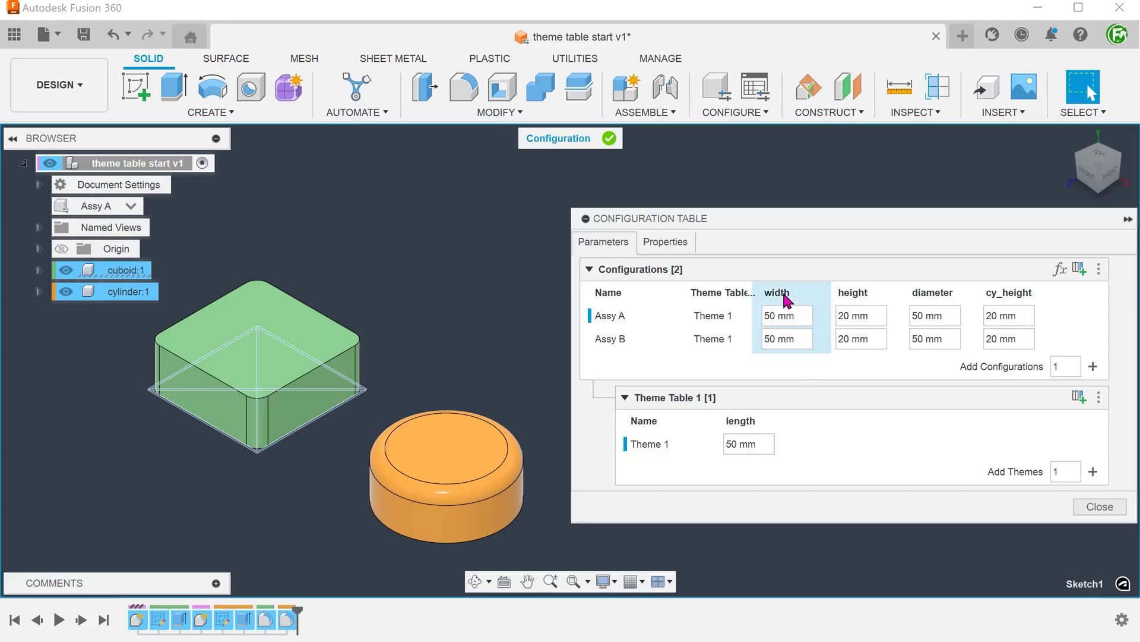
pyautogui.keyDown('shift'); pyautogui.click(846, 294); pyautogui.keyUp('shift')
pyautogui.rightClick(850, 300)
pyautogui.moveTo(886, 322)
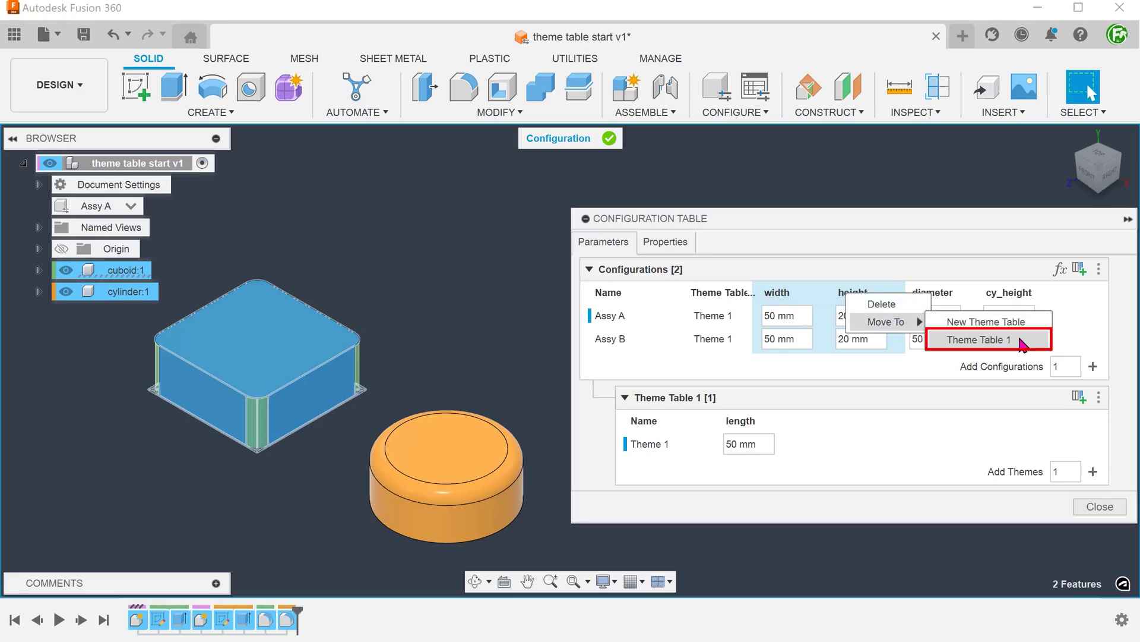
pyautogui.click(1020, 344)
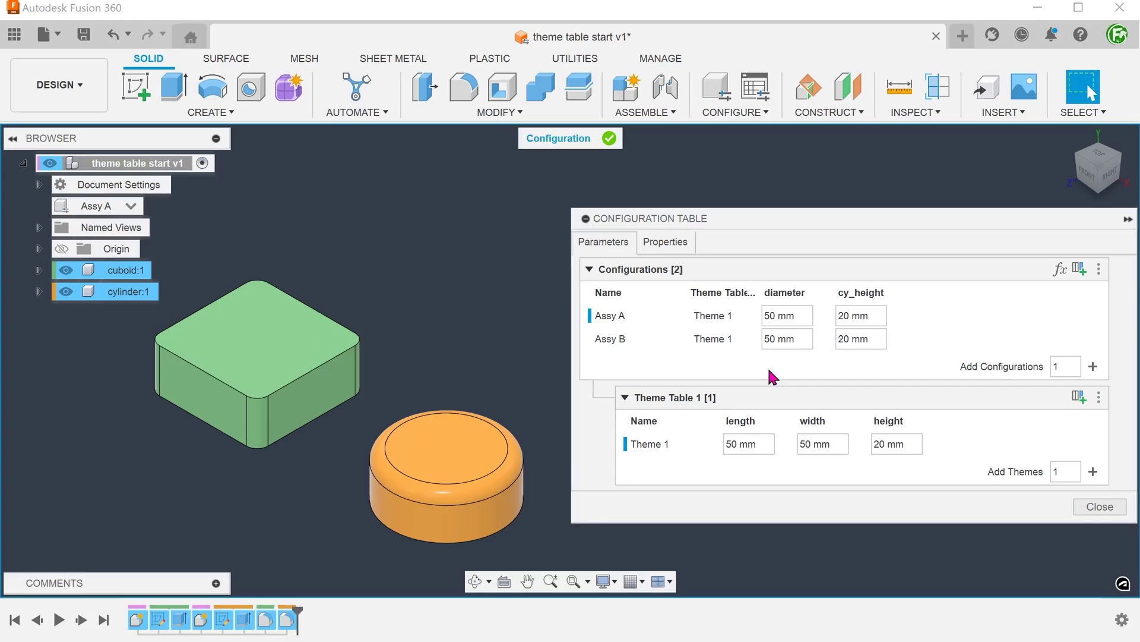
# Rename the Theme Table 1 column to 'cuboid'.
pyautogui.rightClick(717, 295)
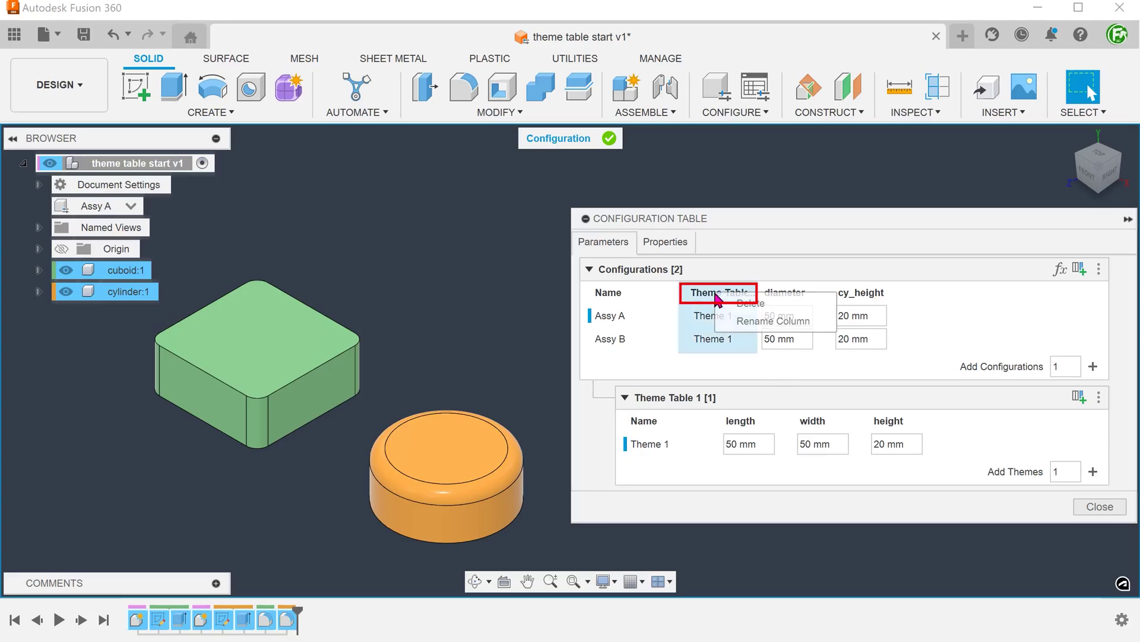
pyautogui.click(818, 328)
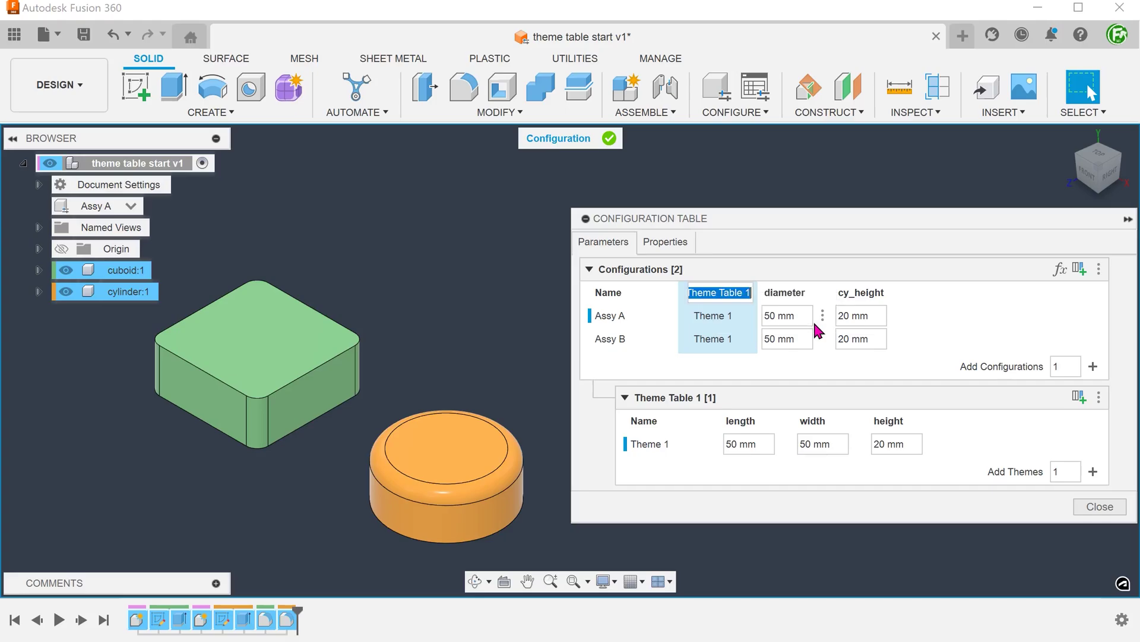
pyautogui.write('cuboid')
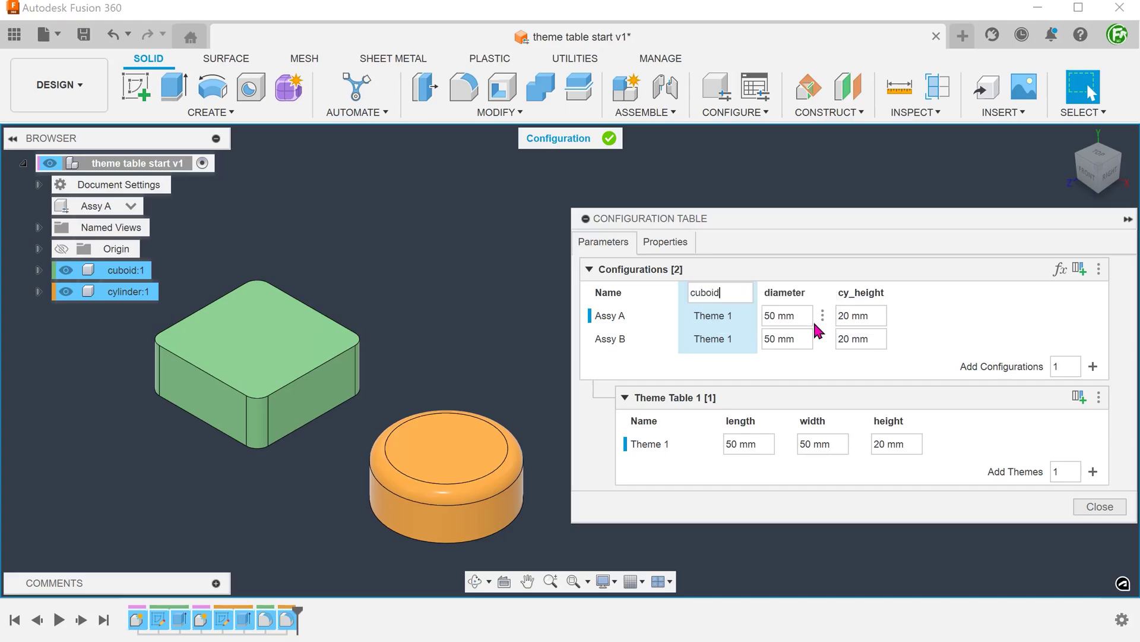
pyautogui.press('Return')
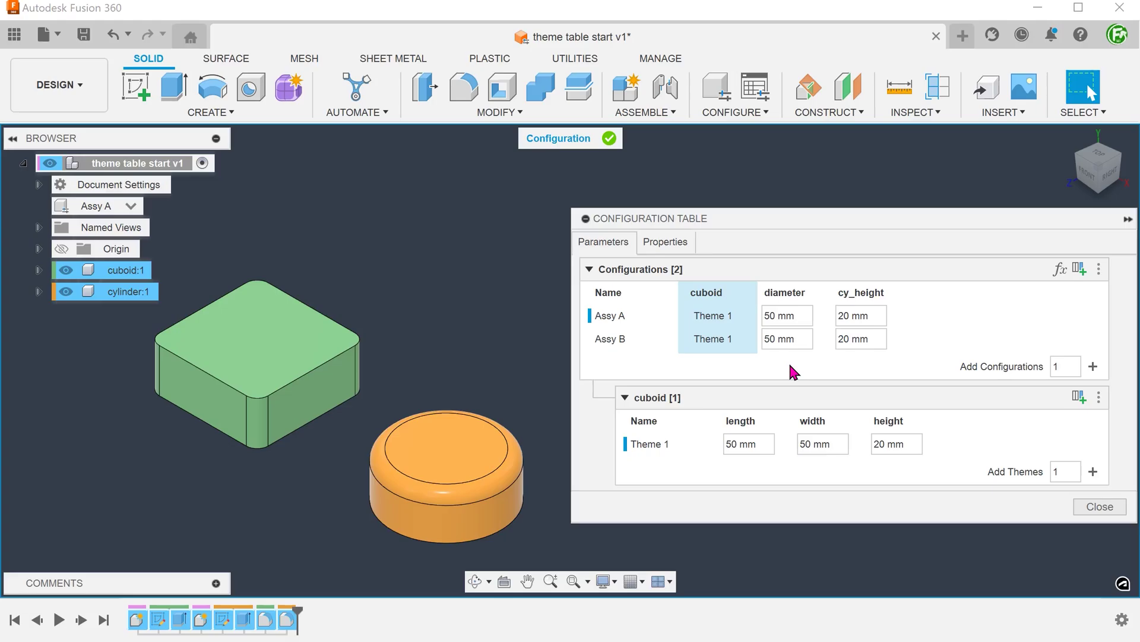
# Rename the Theme 1 row to 'cuboid A'.
pyautogui.rightClick(670, 444)
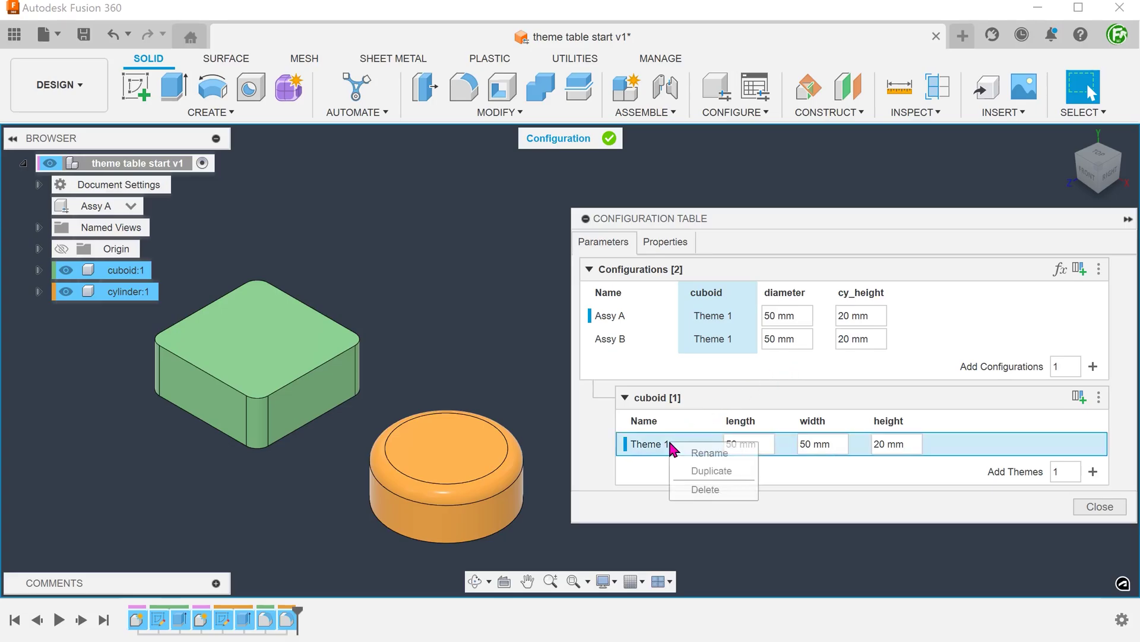
pyautogui.click(724, 455)
pyautogui.write('cuboi')
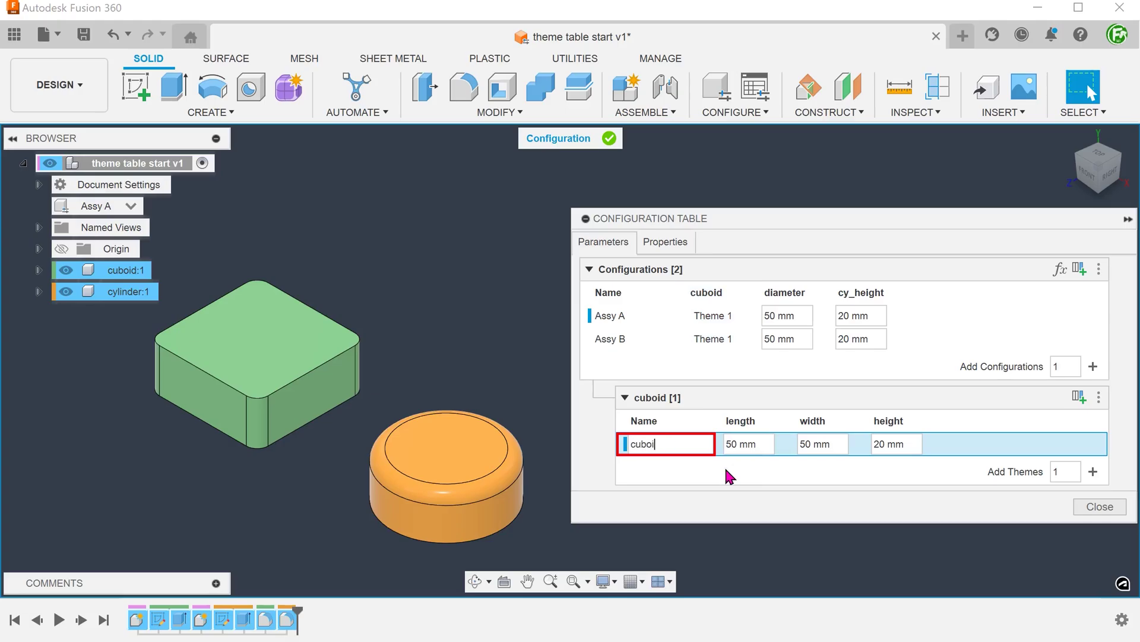
pyautogui.write('d A')
pyautogui.press('Return')
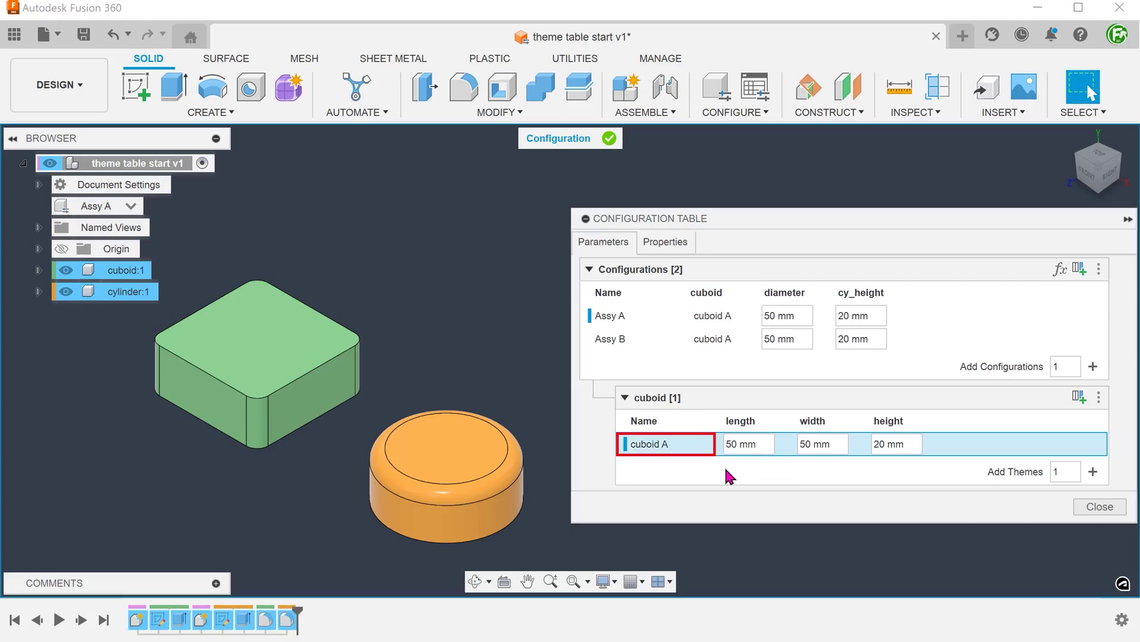
# Duplicate cuboid A and rename the copy 'cuboid B'.
pyautogui.rightClick(684, 450)
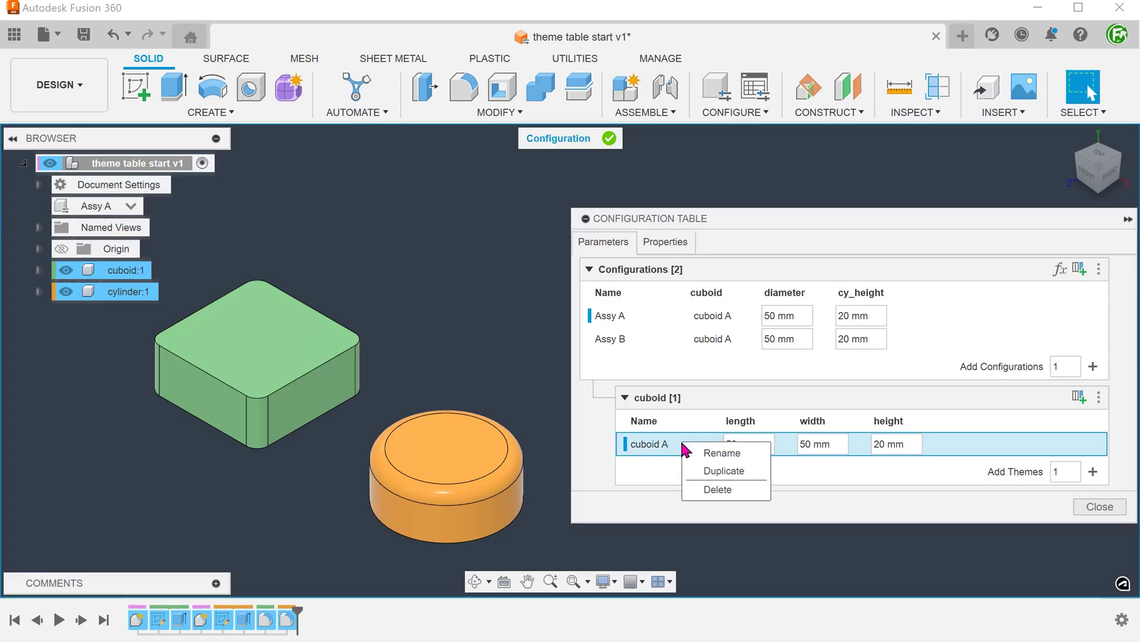
pyautogui.click(749, 475)
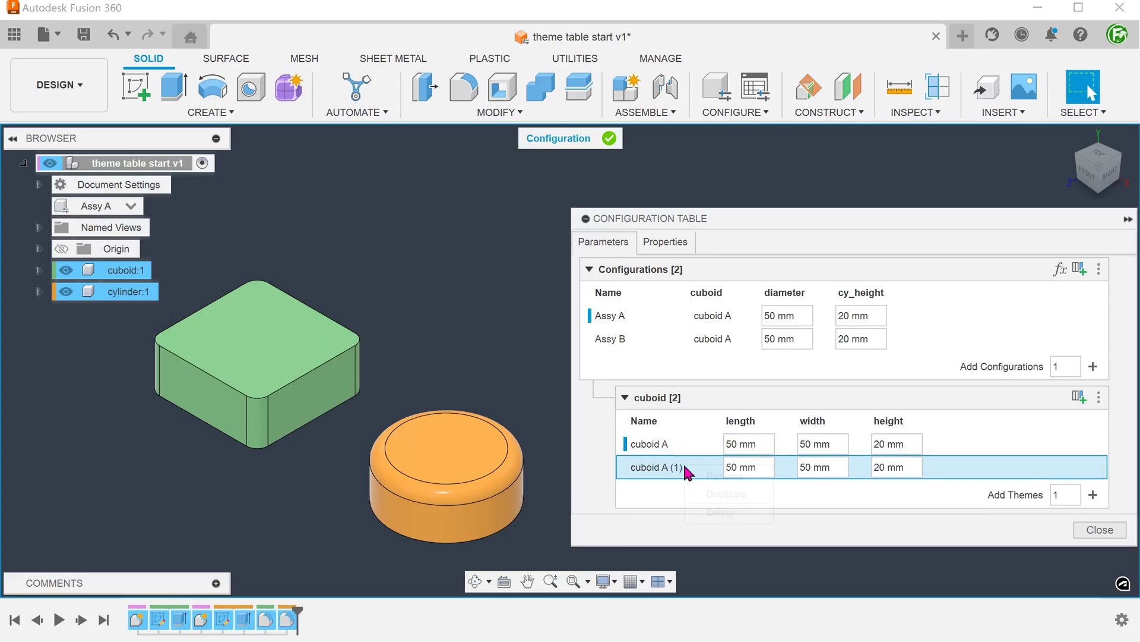
pyautogui.rightClick(685, 466)
pyautogui.click(737, 479)
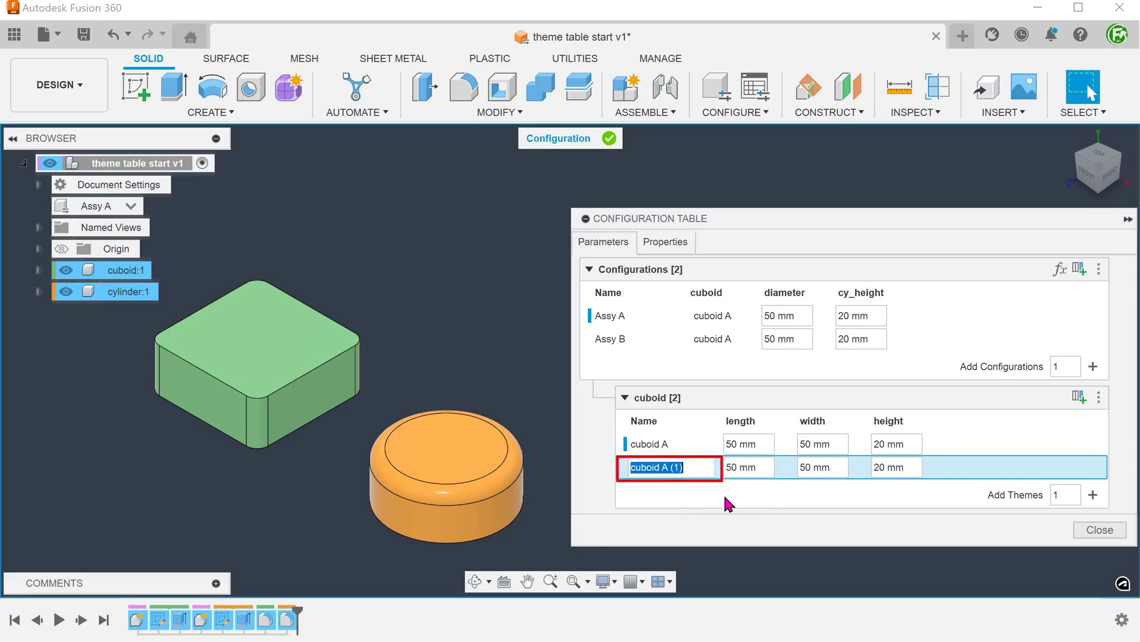
pyautogui.click(689, 468)
pyautogui.press('BackSpace')
pyautogui.press('BackSpace')
pyautogui.press('BackSpace')
pyautogui.press('BackSpace')
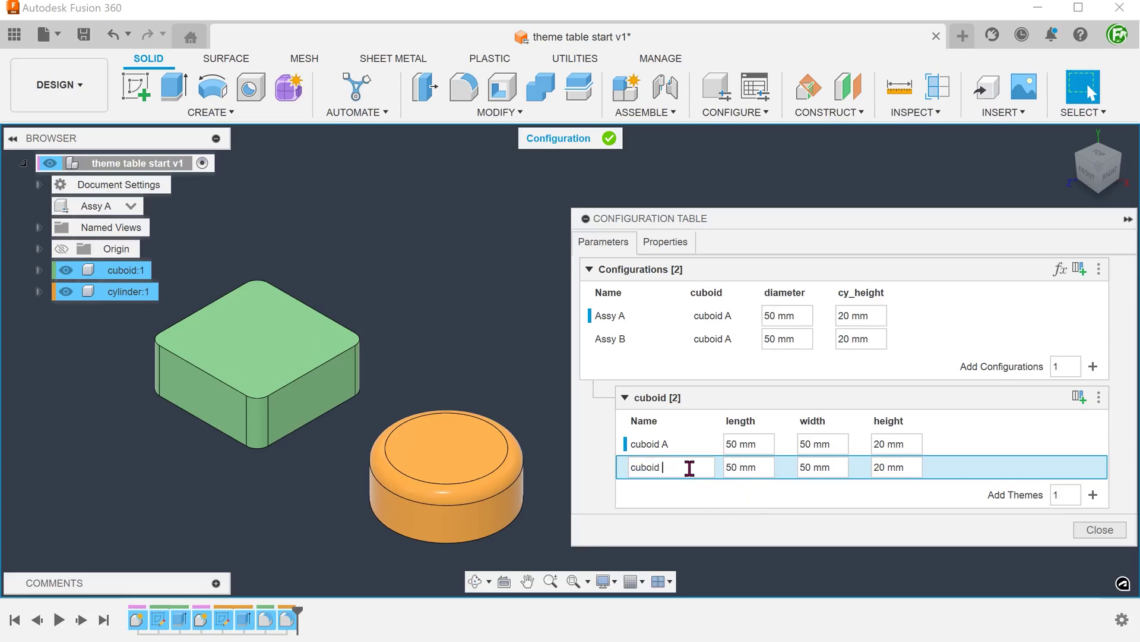
pyautogui.write('B')
pyautogui.press('Return')
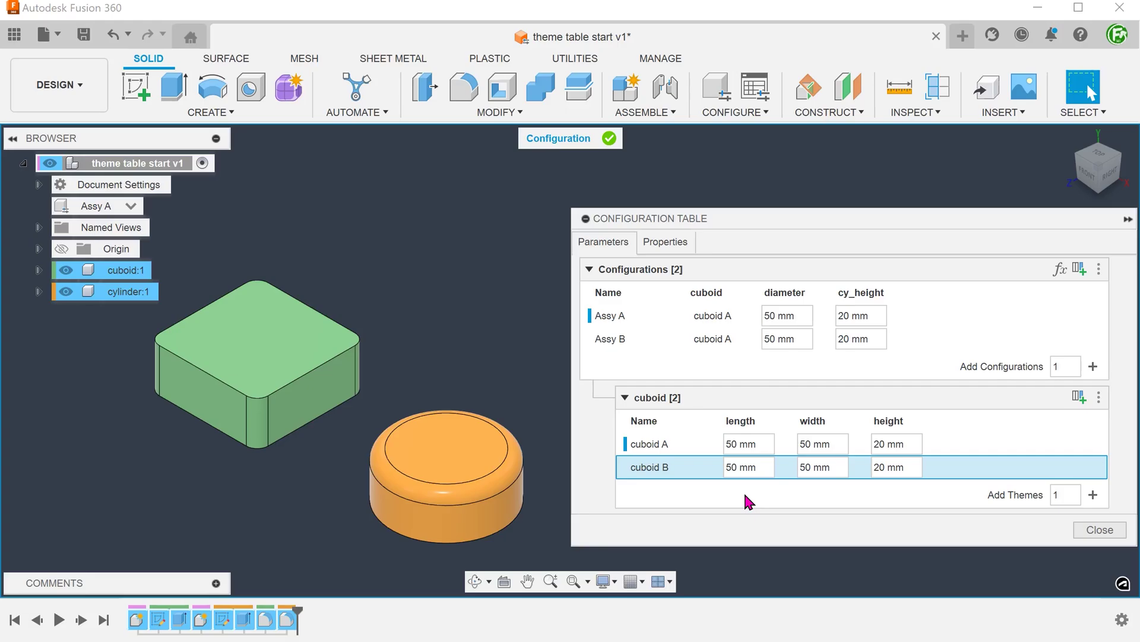
# Give cuboid B length 40, width 30 and height 10.
pyautogui.click(751, 467)
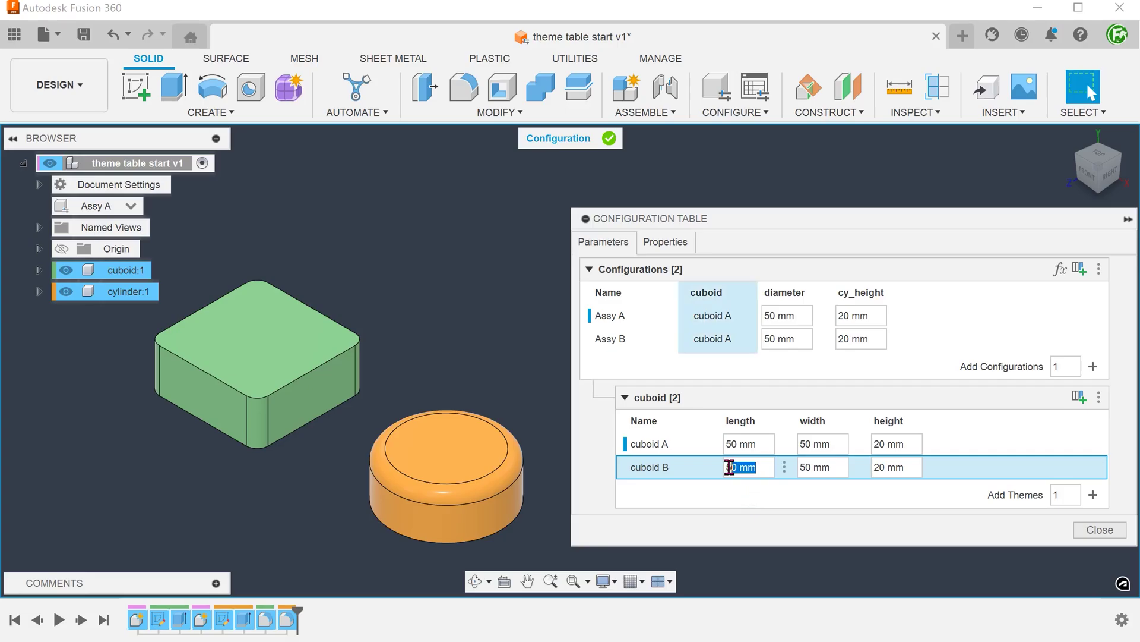
pyautogui.write('40')
pyautogui.click(835, 467)
pyautogui.write('30')
pyautogui.click(909, 467)
pyautogui.write('10')
# Assign cuboid B to Assy B and make Assy B the active configuration.
pyautogui.click(735, 339)
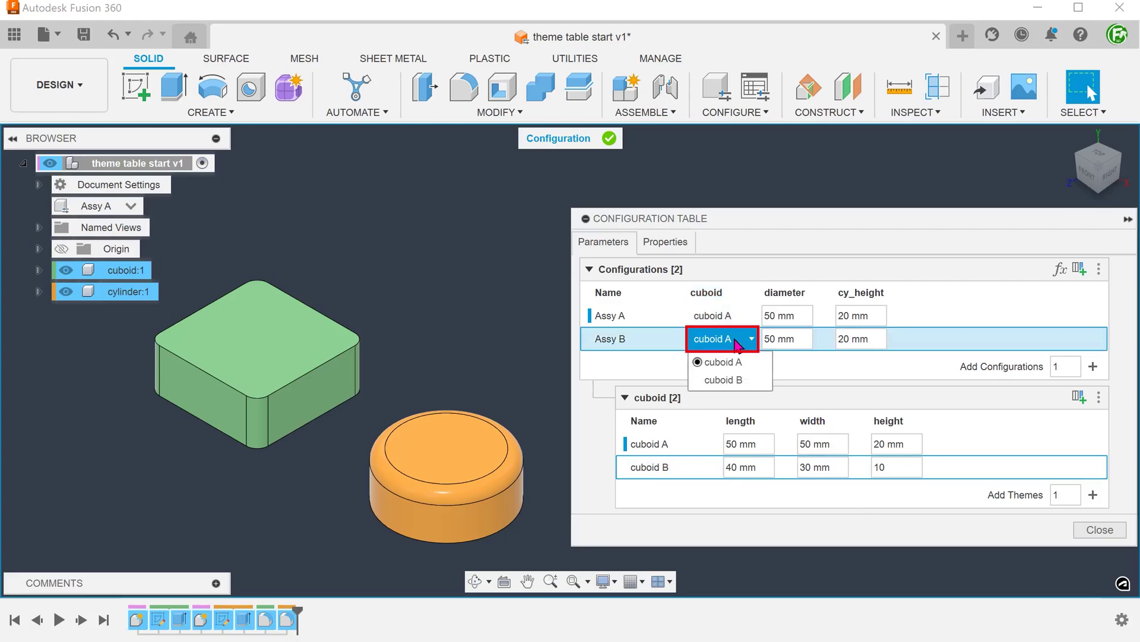
pyautogui.click(730, 380)
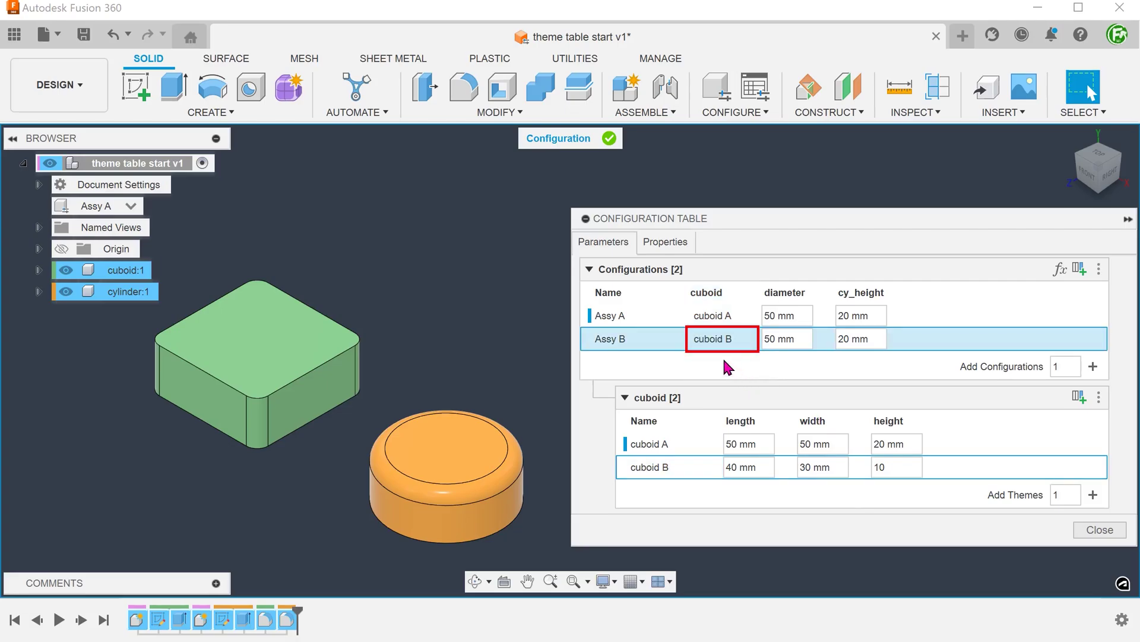
pyautogui.click(600, 340)
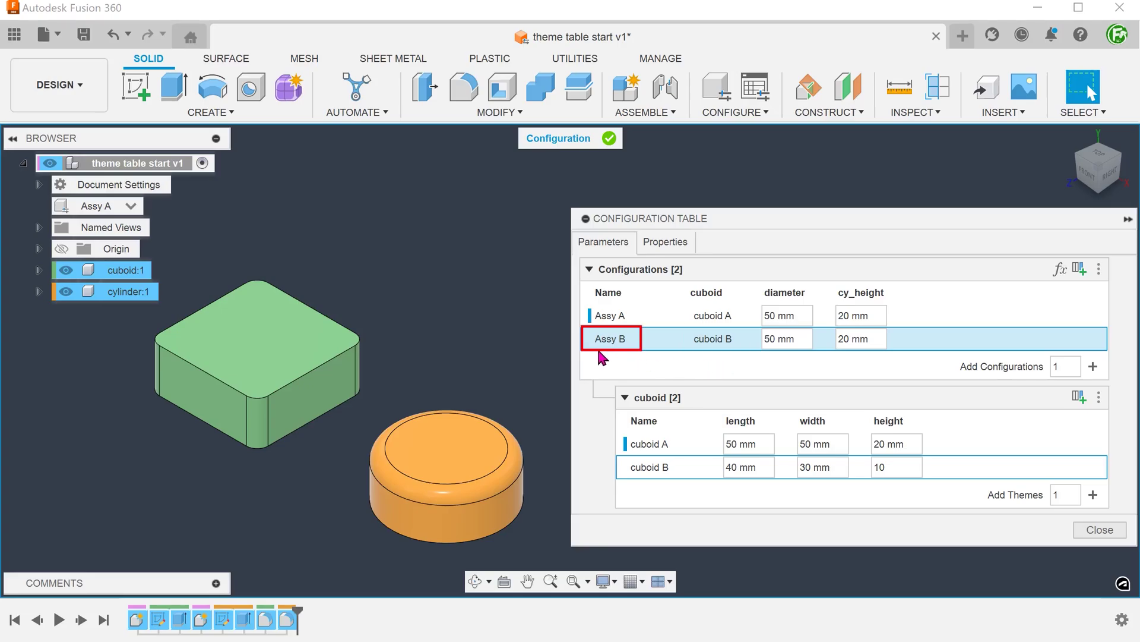
pyautogui.click(596, 342)
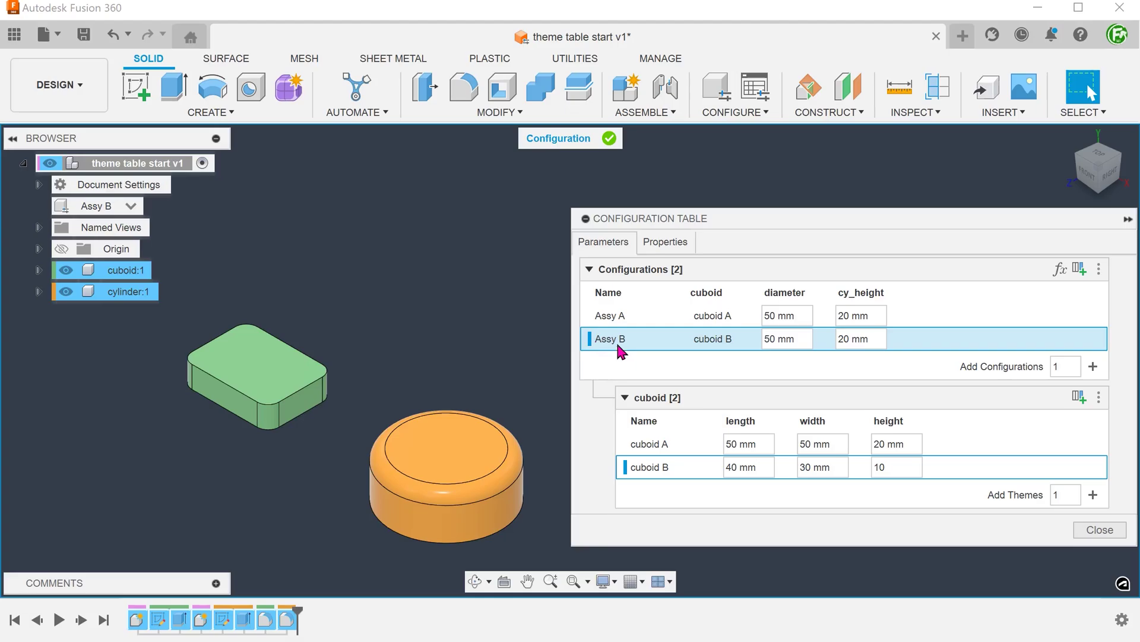
# Toggle between Assy A and Assy B to compare cuboids, then collapse the cuboid theme table.
pyautogui.click(618, 318)
pyautogui.click(610, 343)
pyautogui.click(627, 401)
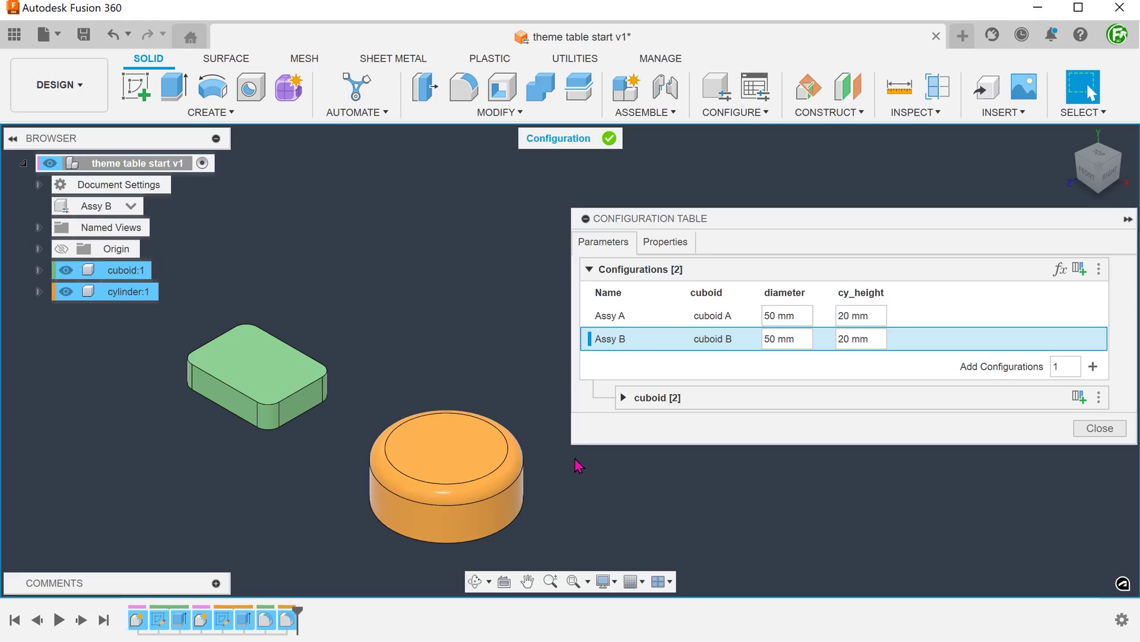
# Move the diameter and cy_height columns into a new theme table.
pyautogui.click(779, 293)
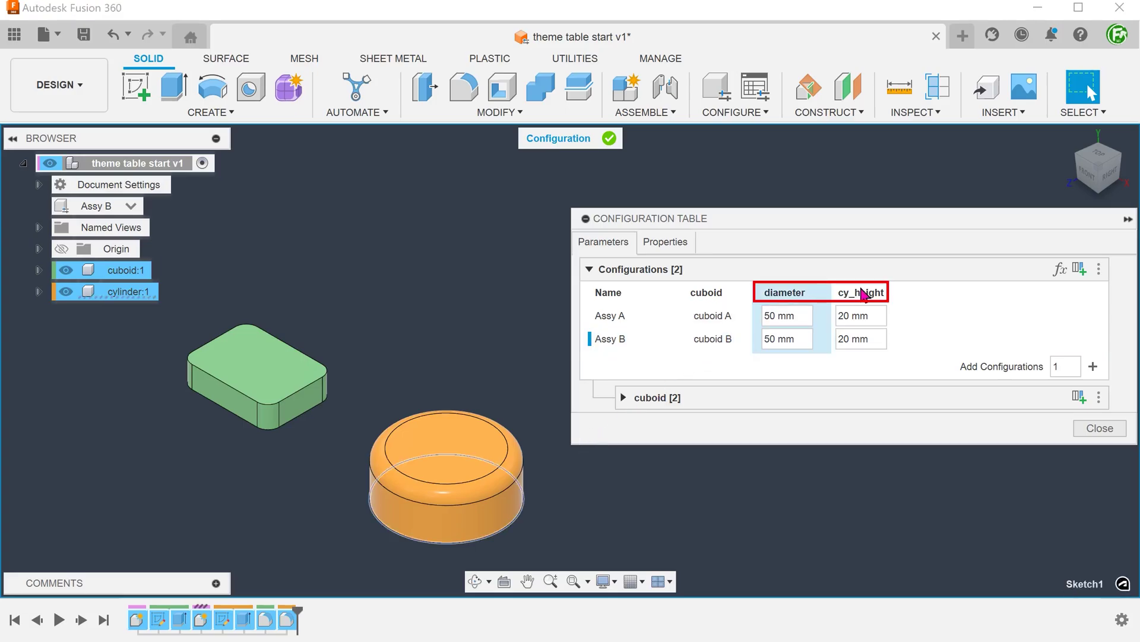
pyautogui.keyDown('ctrl'); pyautogui.click(863, 292); pyautogui.keyUp('ctrl')
pyautogui.rightClick(862, 292)
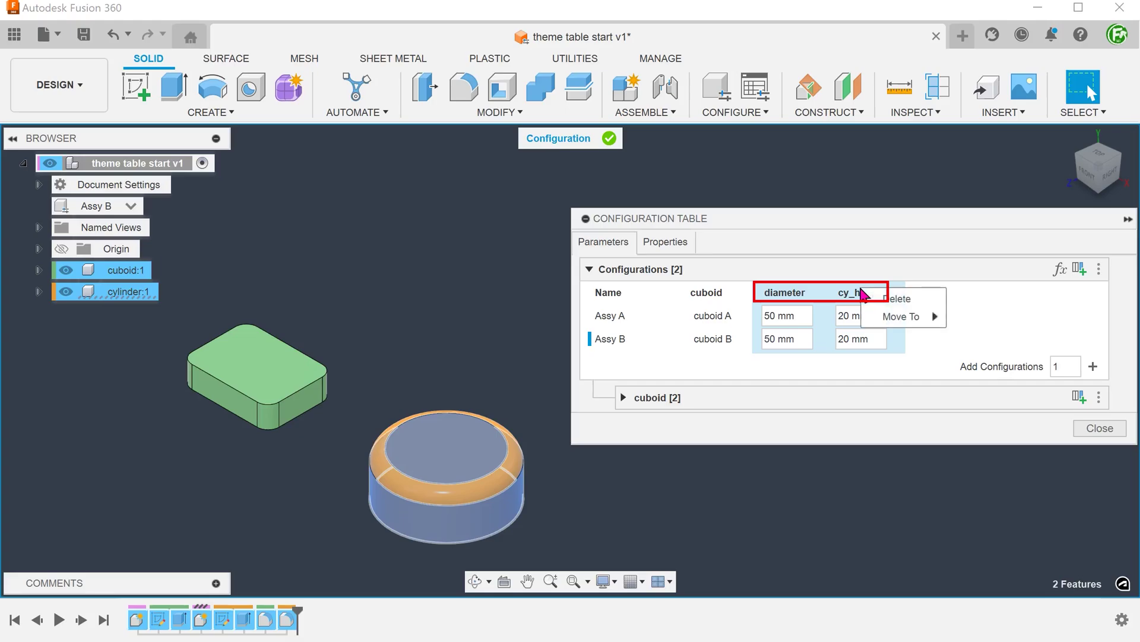
pyautogui.moveTo(901, 316)
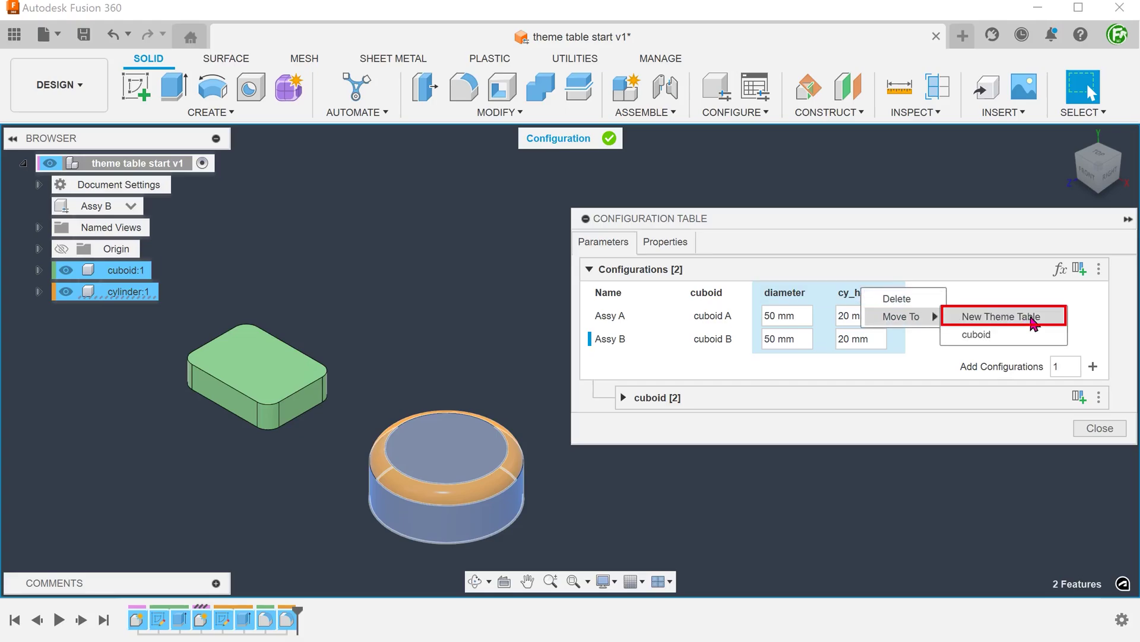
pyautogui.click(1035, 324)
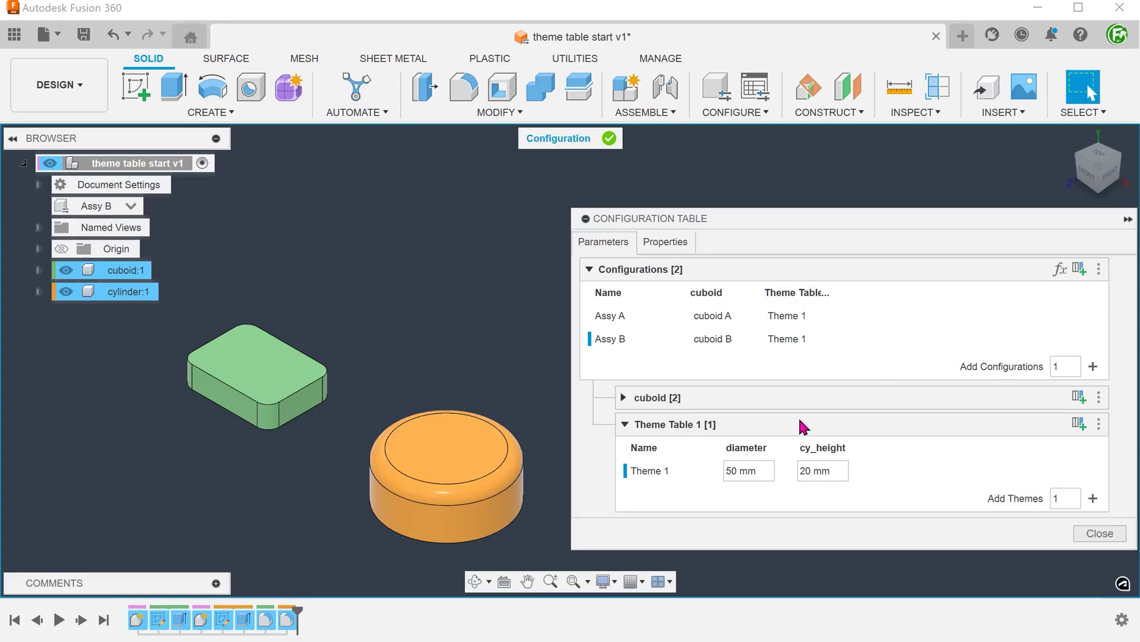
# Name the new theme table 'cylinder' and its Theme 1 'cylinder A'.
pyautogui.rightClick(801, 295)
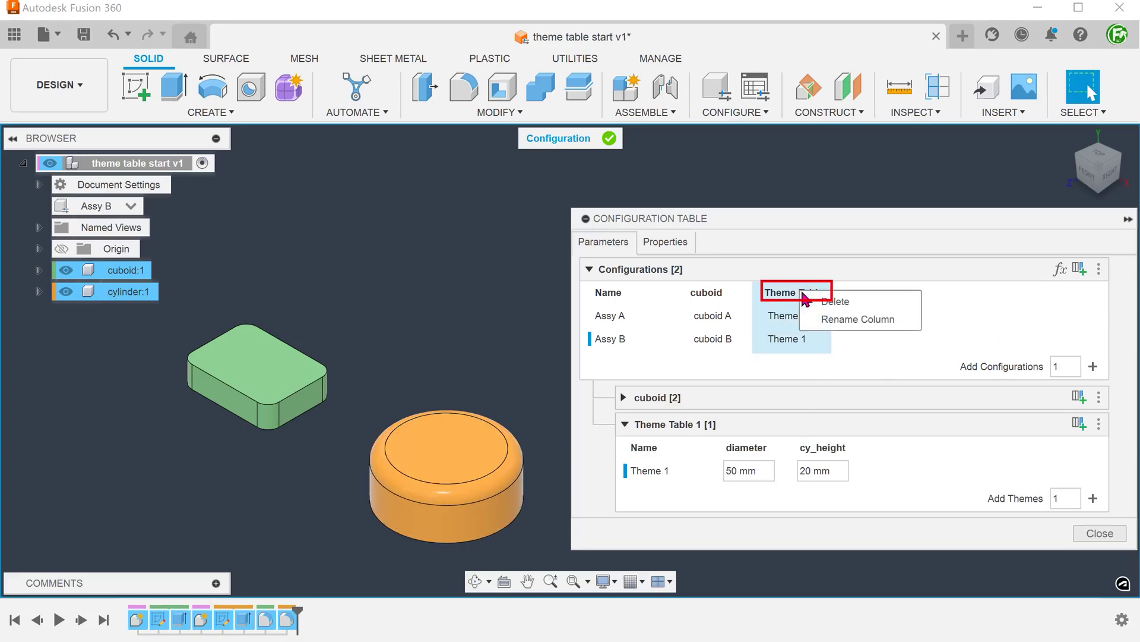
pyautogui.click(895, 321)
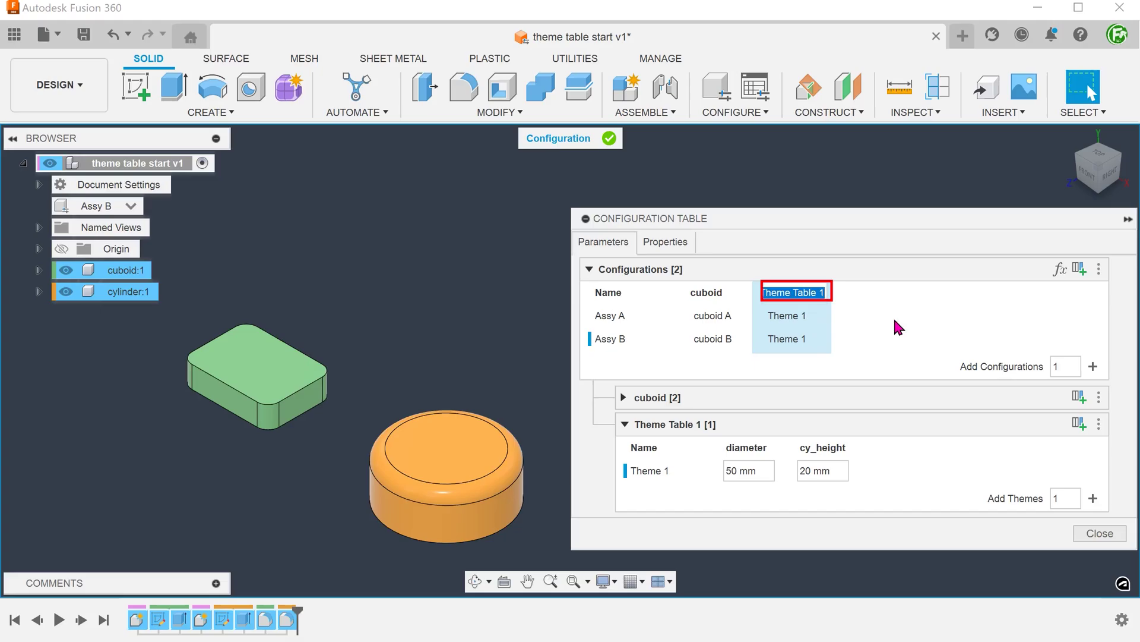
pyautogui.write('cylinder')
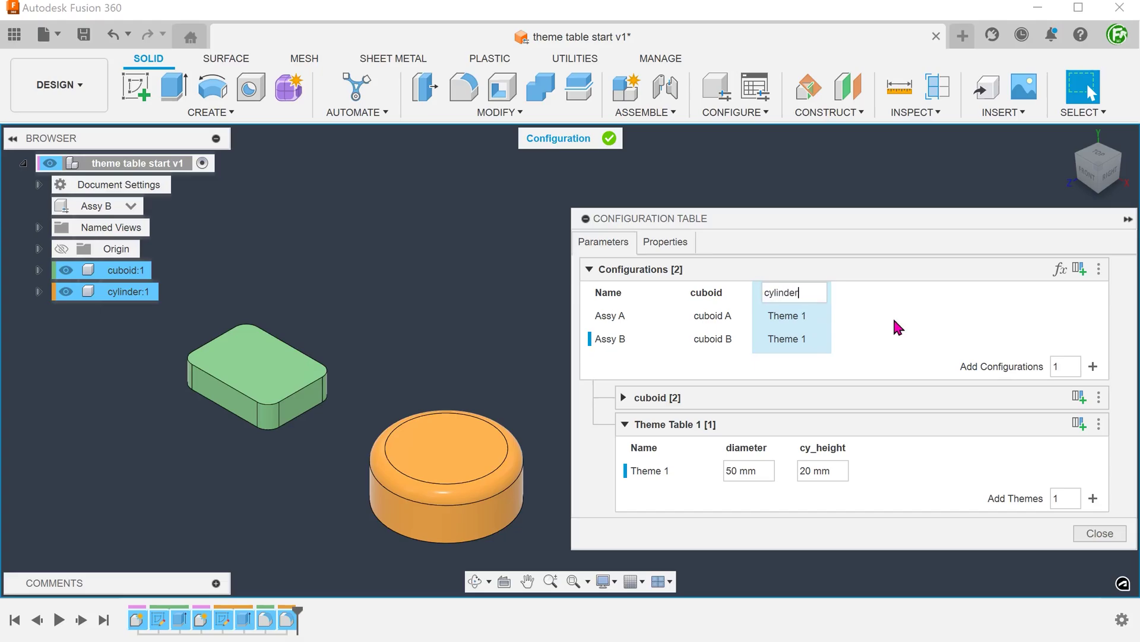
pyautogui.press('Return')
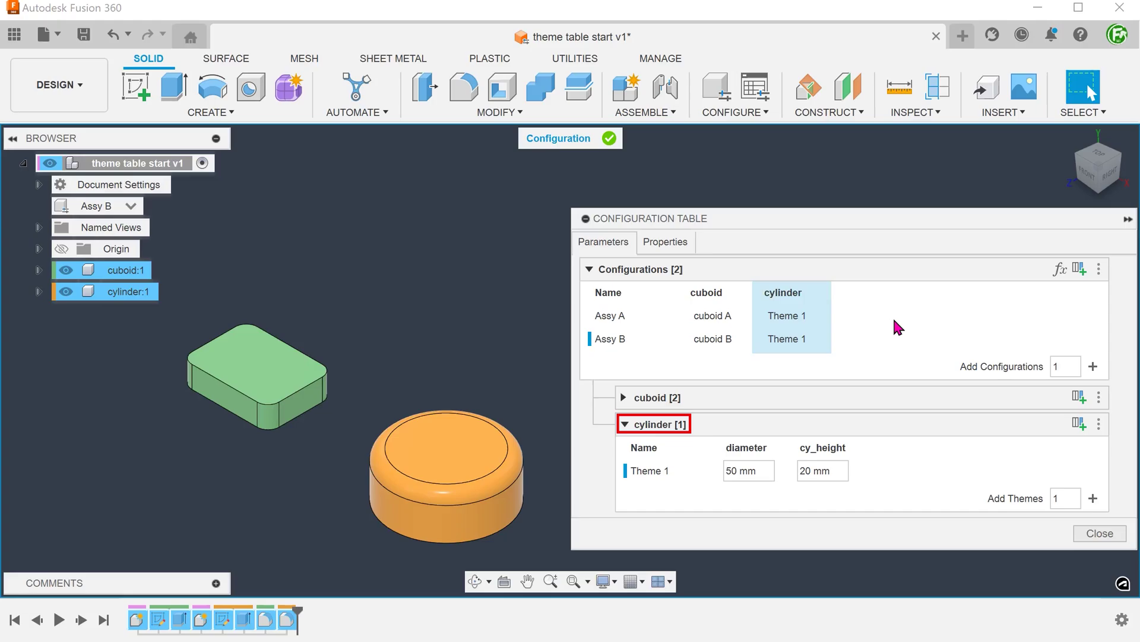
pyautogui.rightClick(646, 473)
pyautogui.click(675, 476)
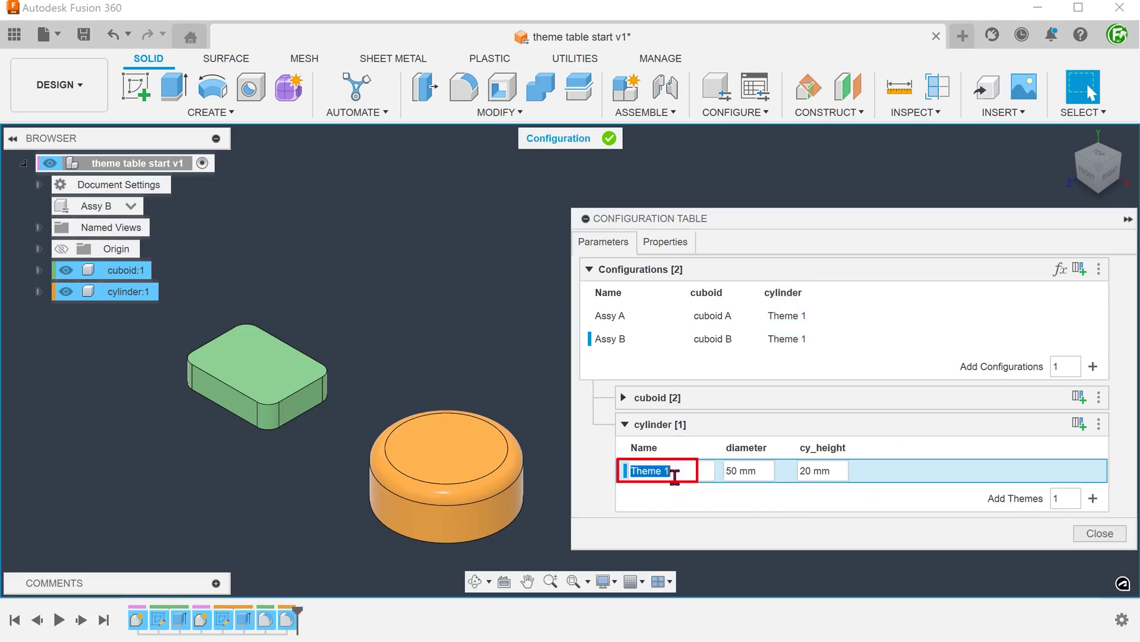
pyautogui.write('cylinder')
pyautogui.write('A')
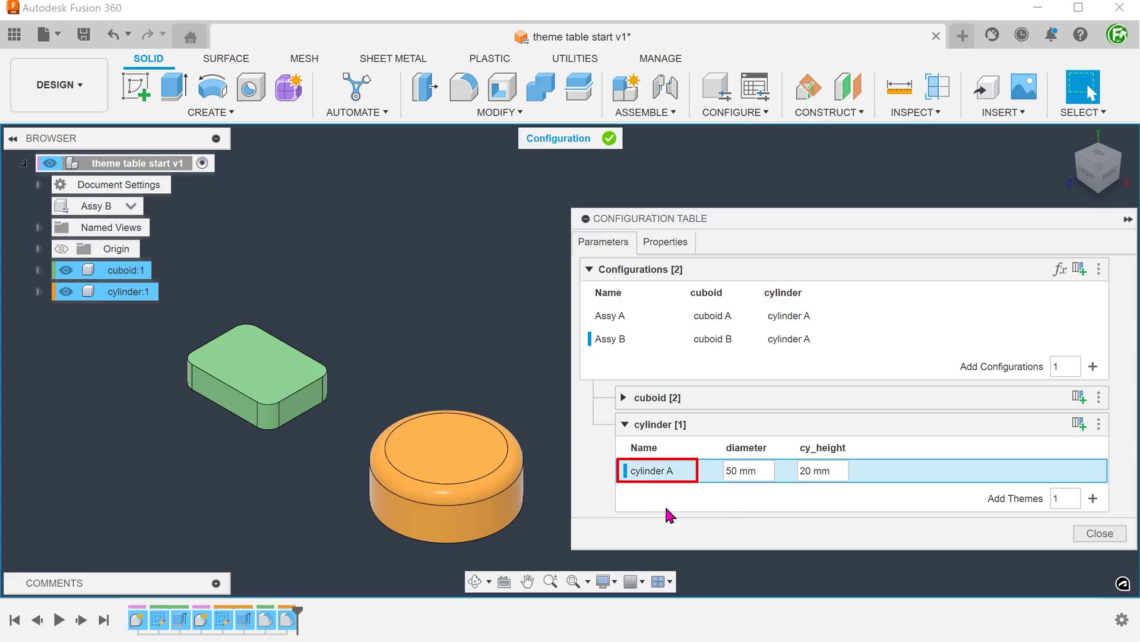
pyautogui.press('Return')
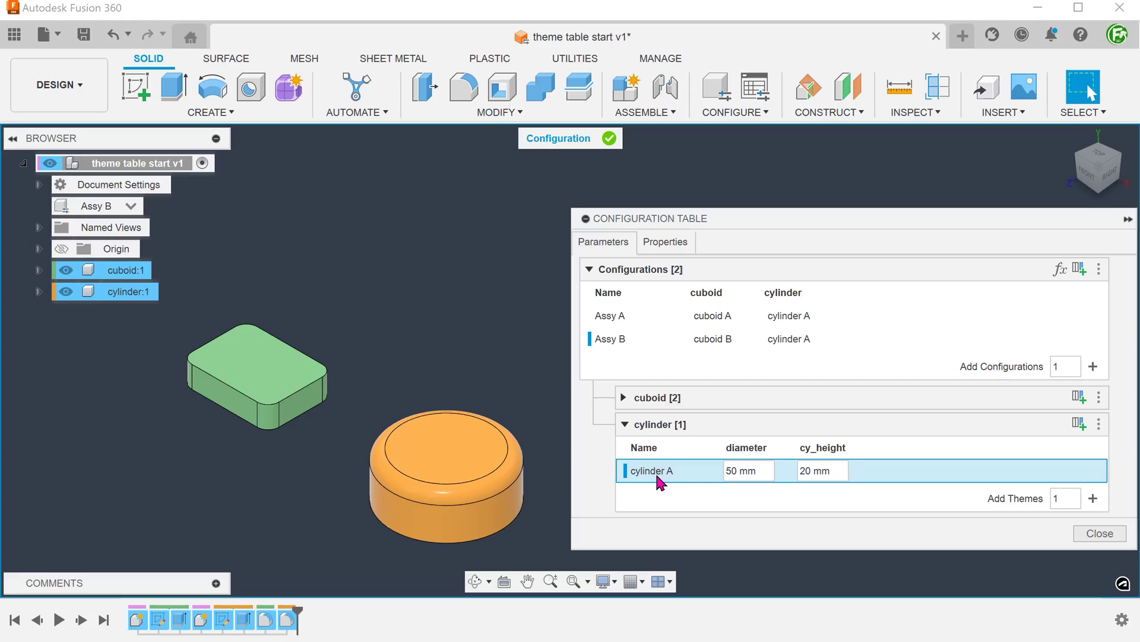
# Duplicate cylinder A and rename the copy 'cylinder B'.
pyautogui.rightClick(658, 478)
pyautogui.click(689, 503)
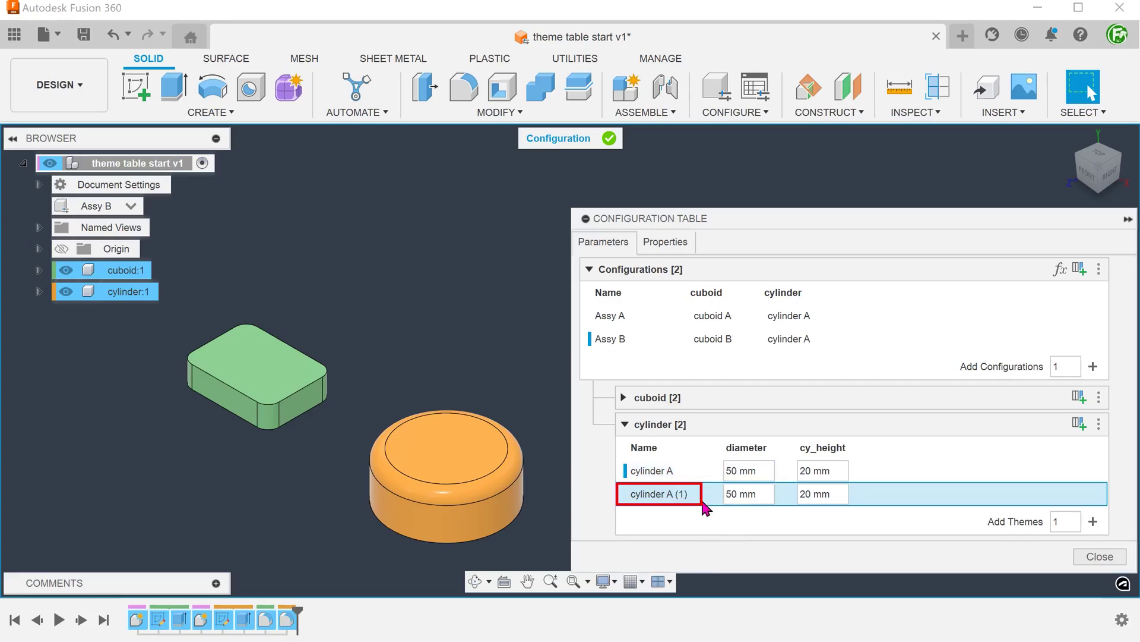
pyautogui.rightClick(698, 502)
pyautogui.click(726, 509)
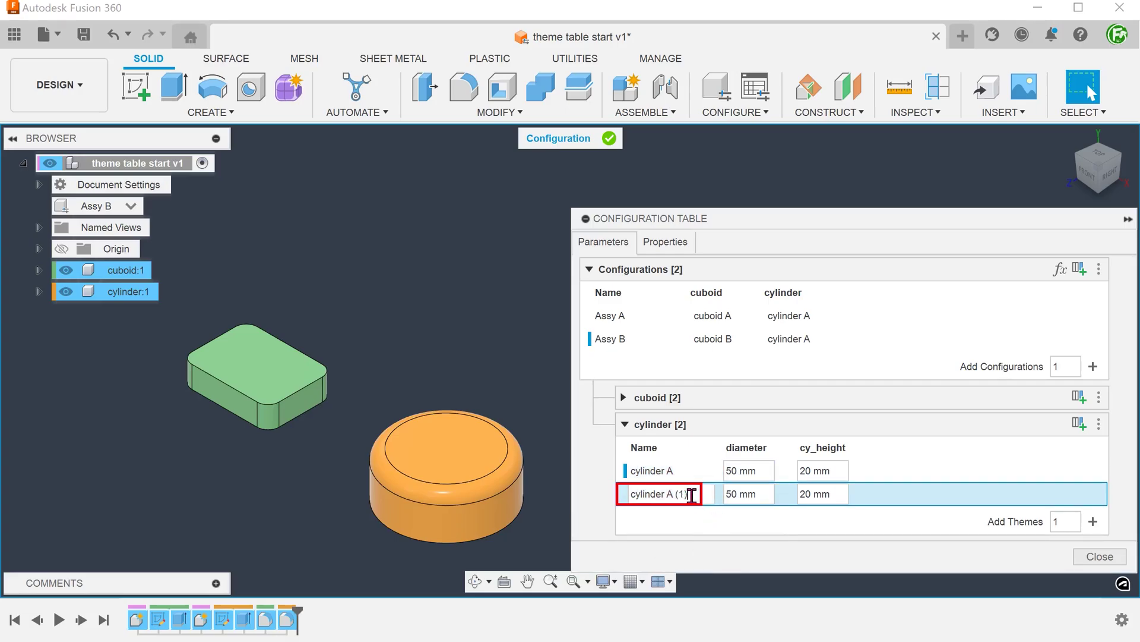
pyautogui.press('BackSpace')
pyautogui.press('BackSpace')
pyautogui.press('BackSpace')
pyautogui.write('B')
pyautogui.press('Return')
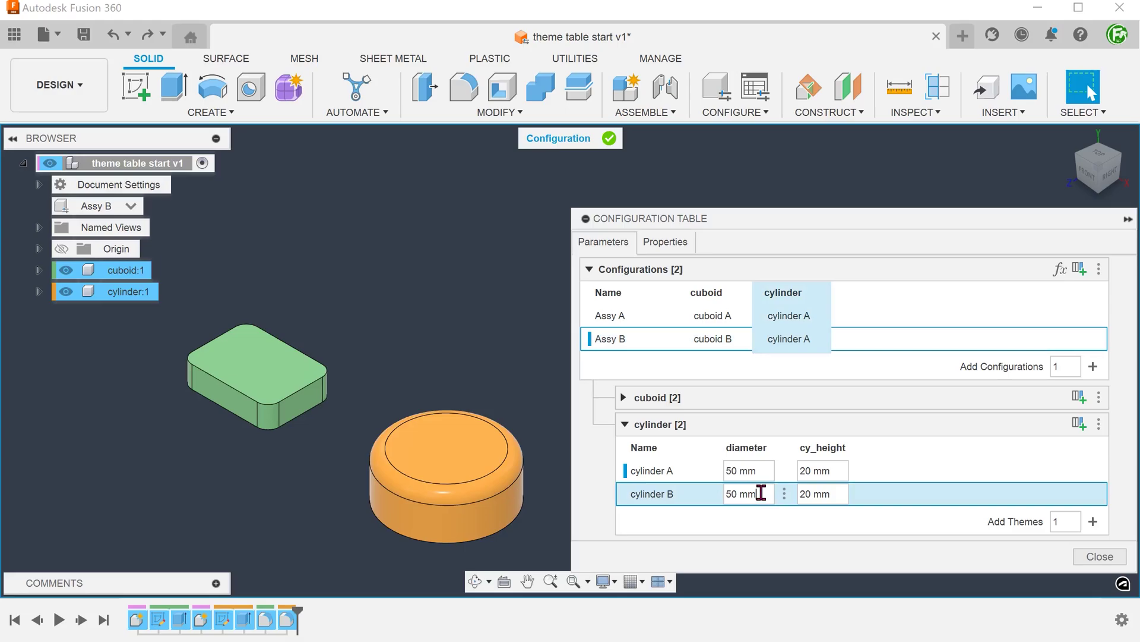
# Set cylinder B to diameter 40 and cy_height 30, and assign it to Assy B.
pyautogui.moveTo(761, 493); pyautogui.dragTo(726, 494)
pyautogui.moveTo(832, 497); pyautogui.dragTo(791, 497)
pyautogui.write('30')
pyautogui.click(824, 341)
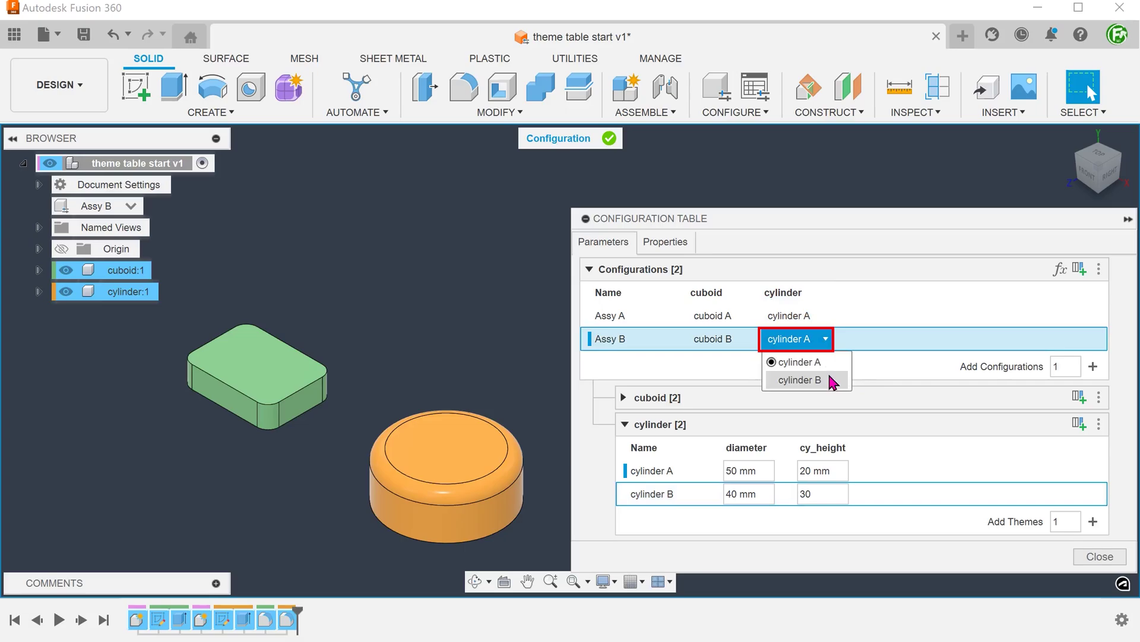
pyautogui.click(799, 380)
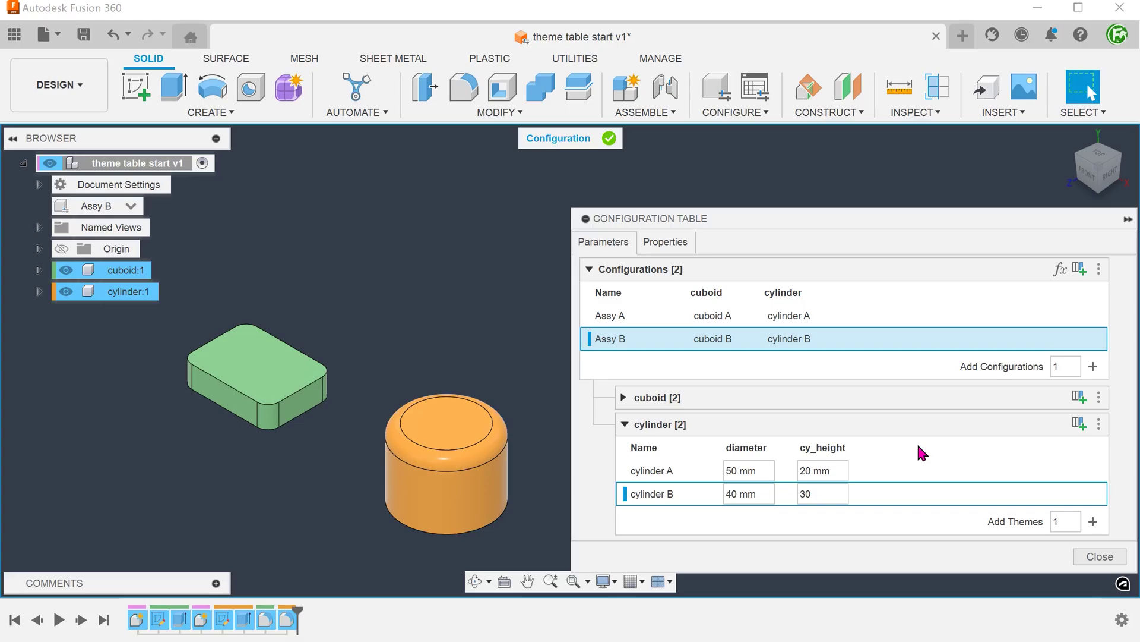
# Dismiss the cy_height column menu unused and fold the cylinder [2] theme table.
pyautogui.rightClick(830, 447)
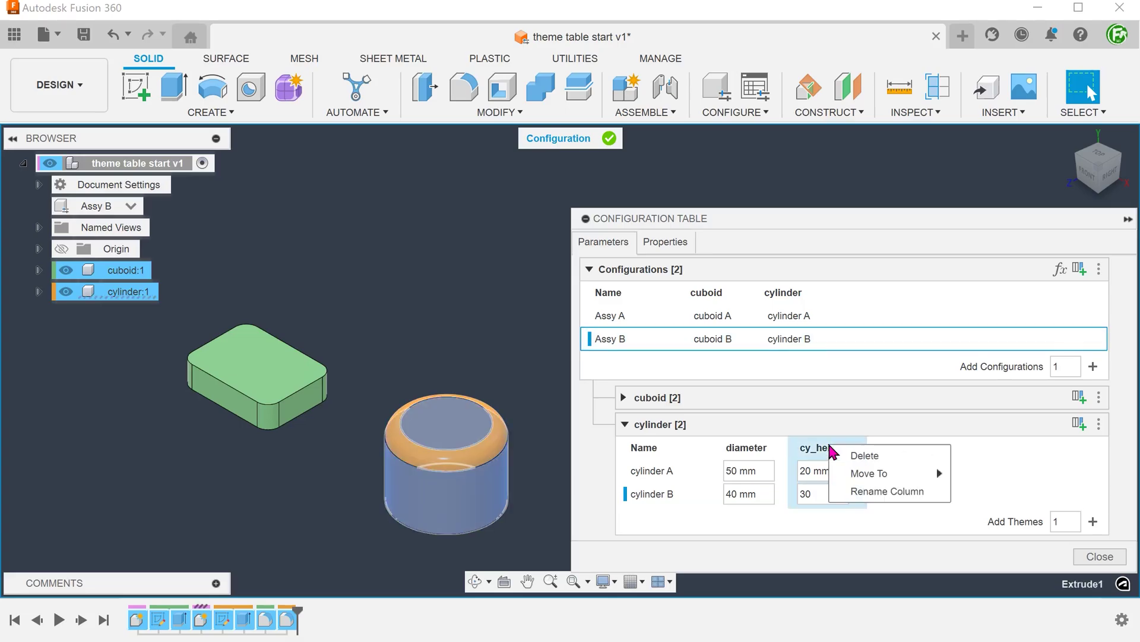
pyautogui.moveTo(882, 473)
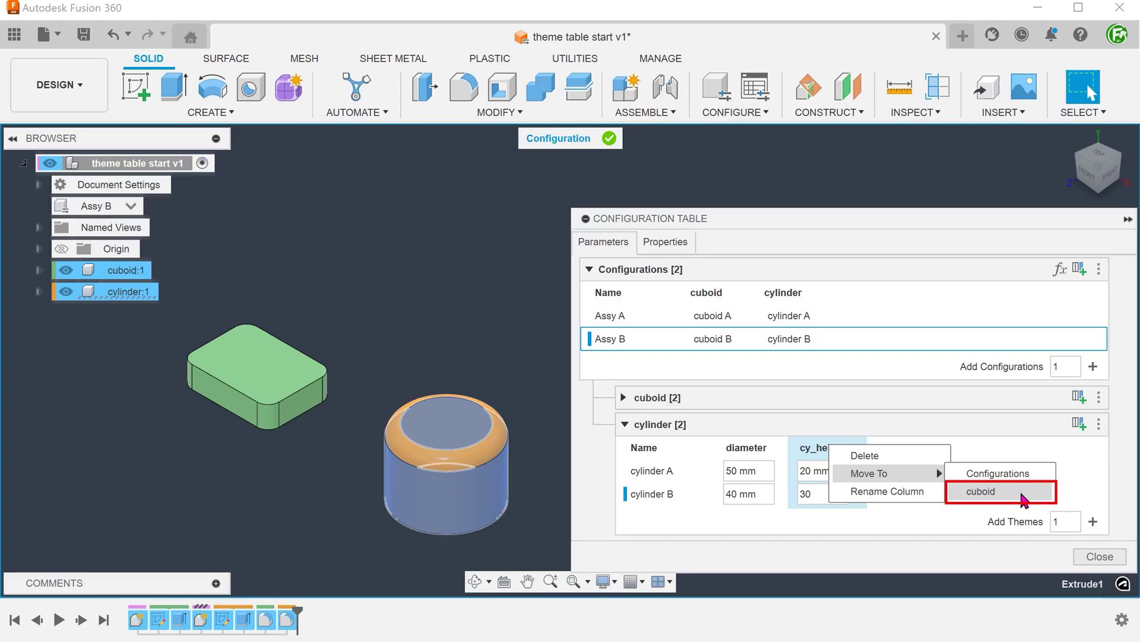
pyautogui.click(1081, 474)
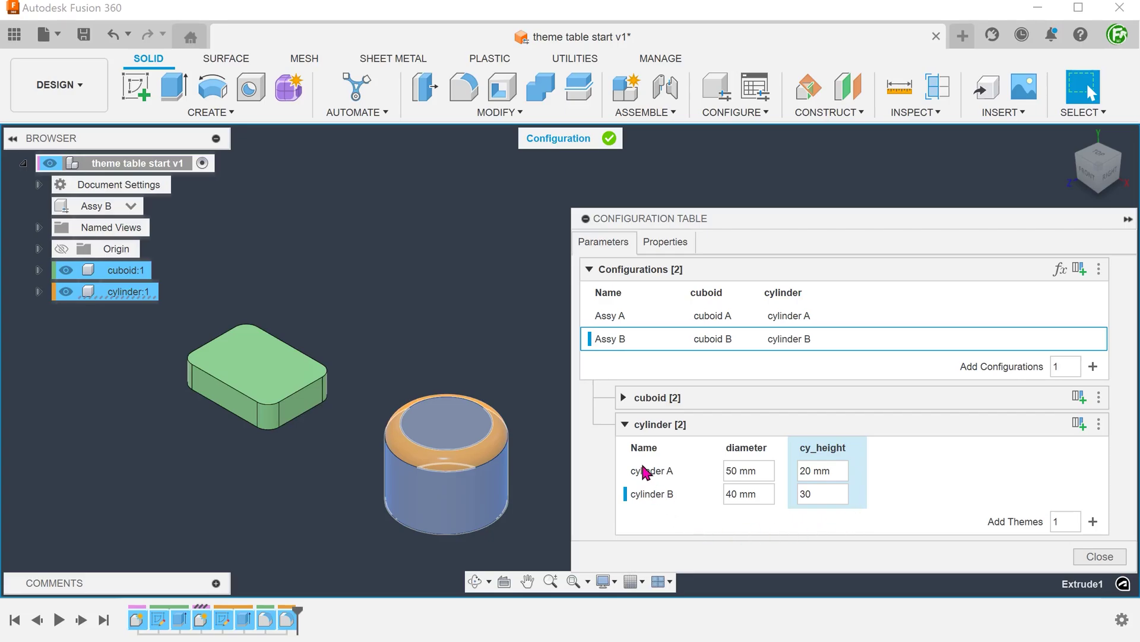
pyautogui.click(625, 425)
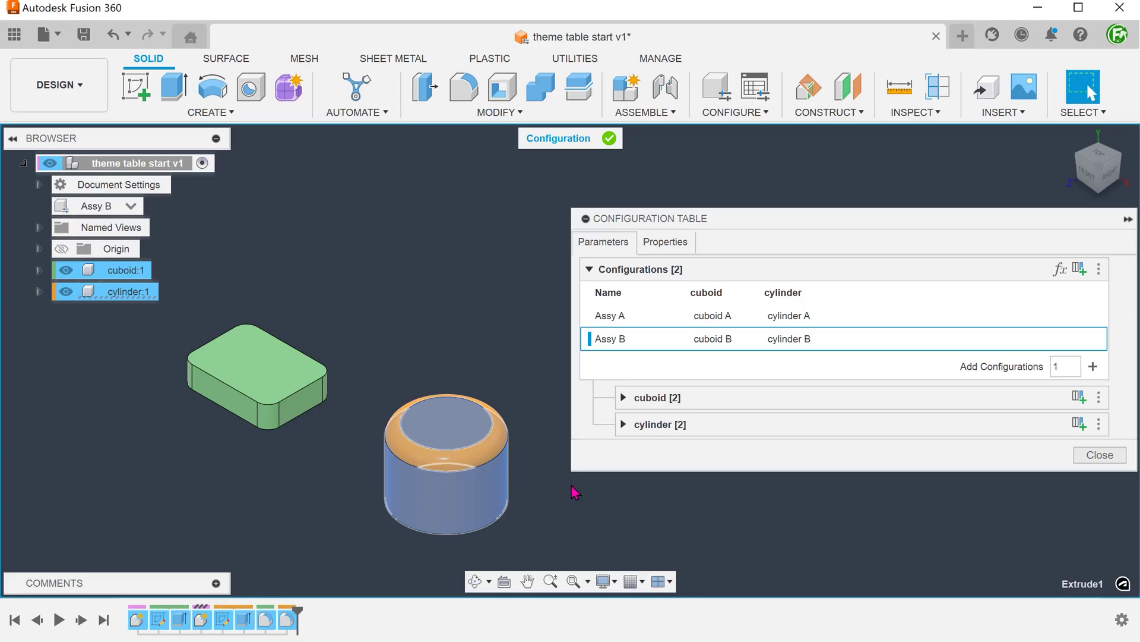
# Duplicate Assy B and rename the 'Assy B (1)' copy to 'Assy B no fillets'.
pyautogui.rightClick(645, 349)
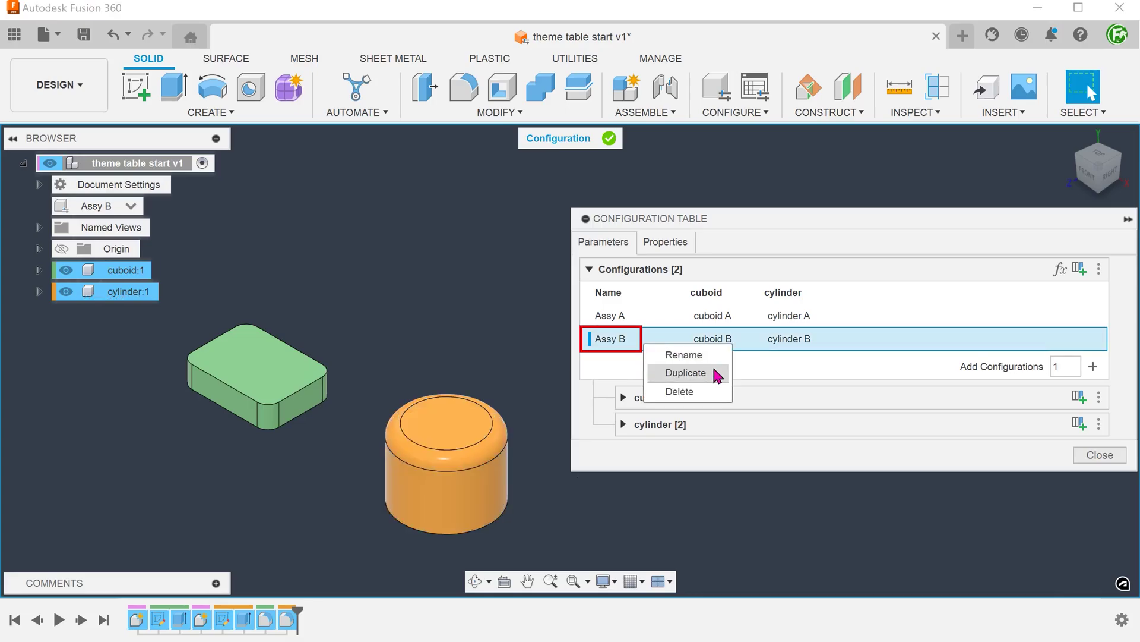
pyautogui.click(716, 373)
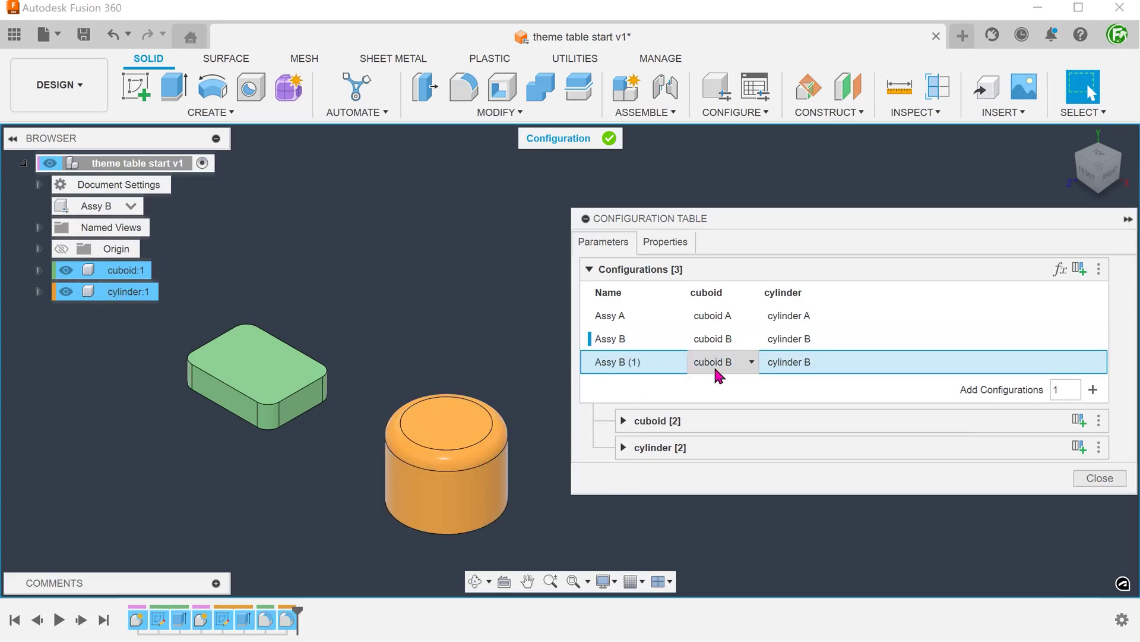
pyautogui.rightClick(656, 366)
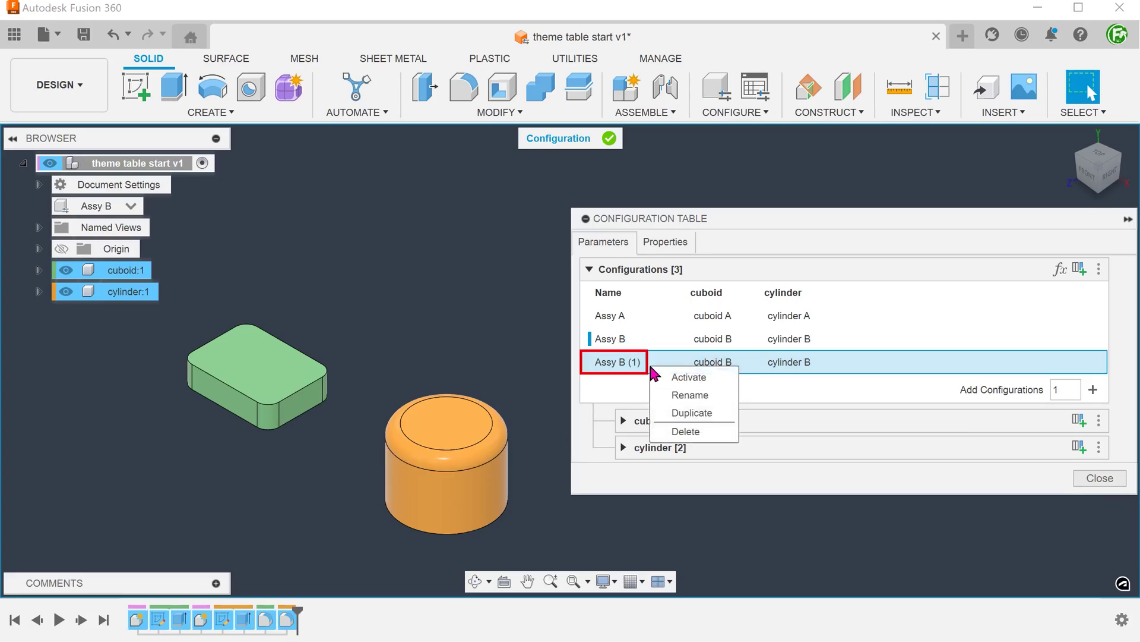
pyautogui.click(708, 395)
pyautogui.click(654, 369)
pyautogui.press('BackSpace')
pyautogui.press('BackSpace')
pyautogui.press('BackSpace')
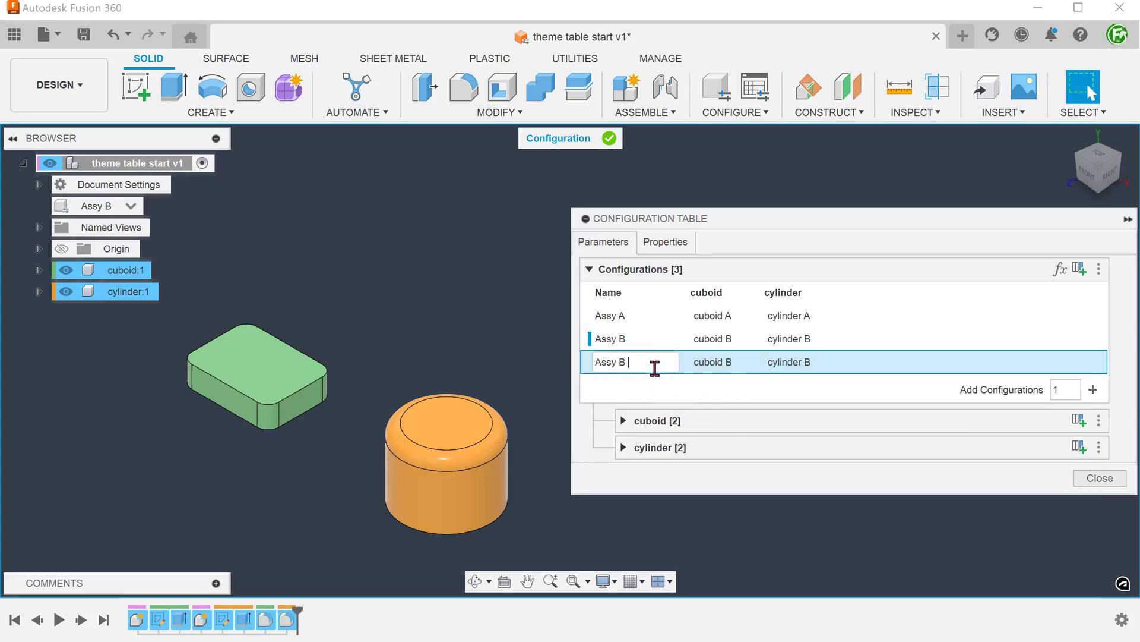
pyautogui.write('no f')
pyautogui.write('illets')
pyautogui.press('Return')
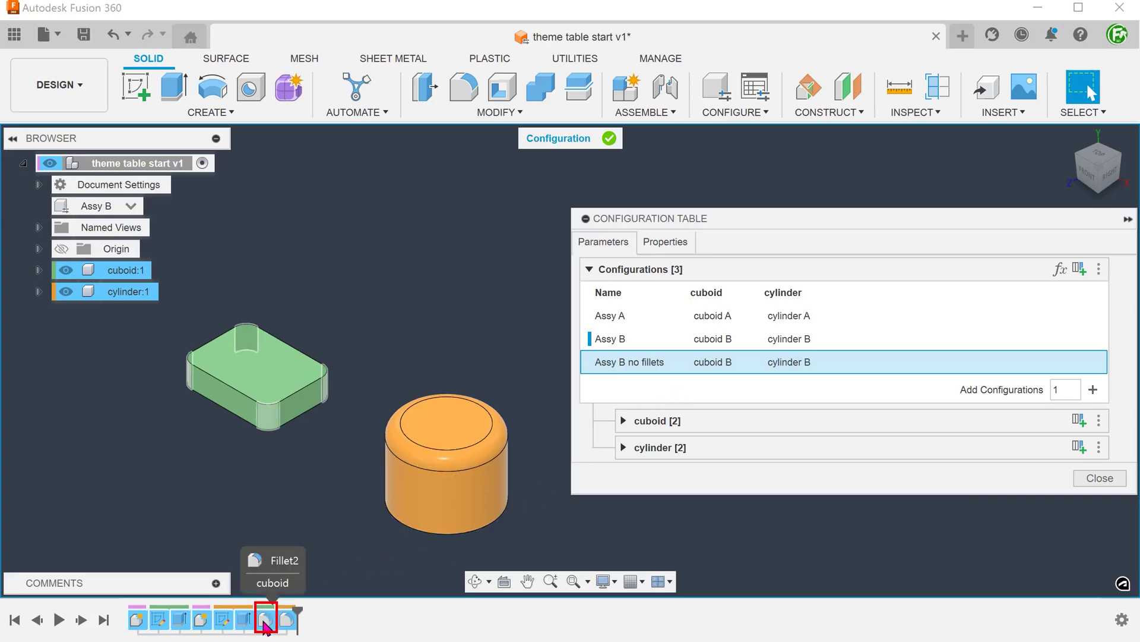
# Tick Suppression for each of the two Fillet2 features so both become configuration table columns.
pyautogui.click(265, 620)
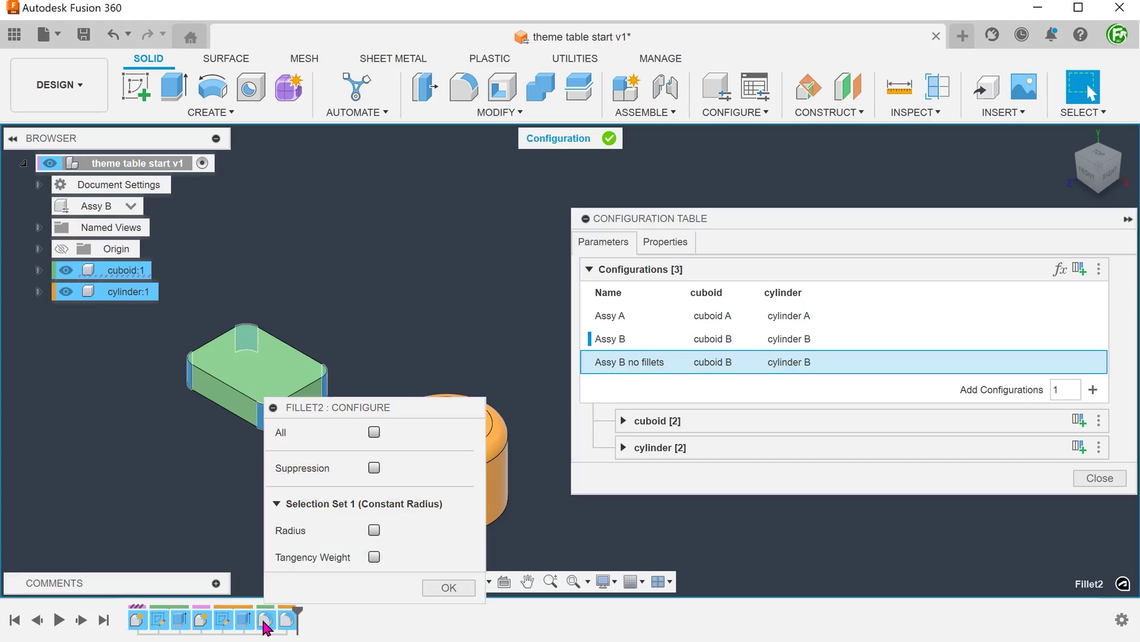
pyautogui.click(375, 468)
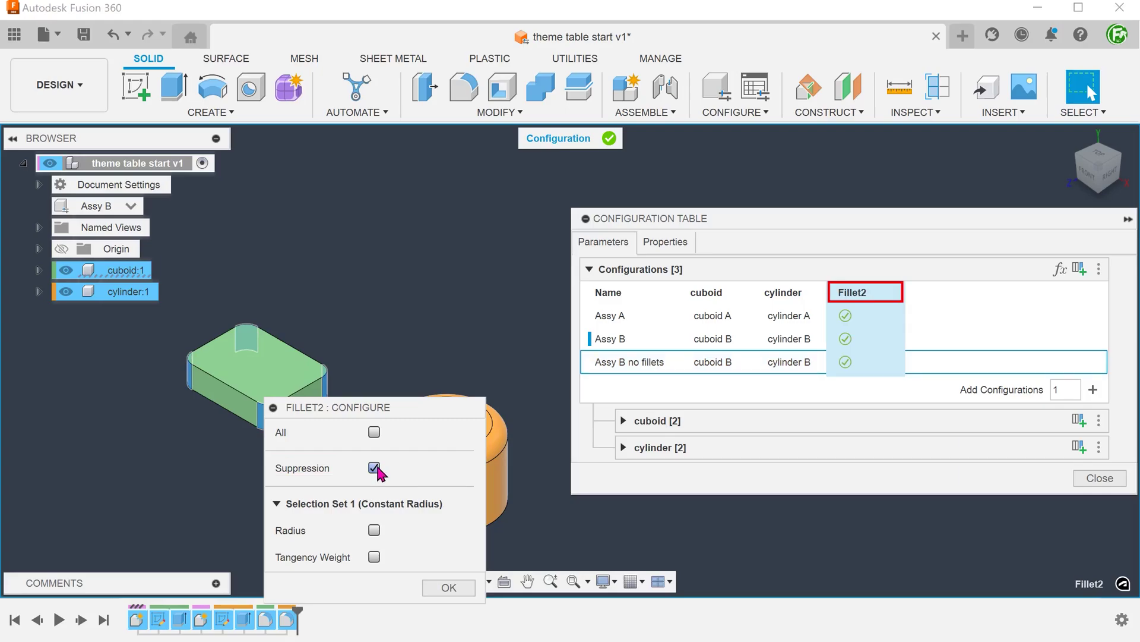
pyautogui.click(448, 587)
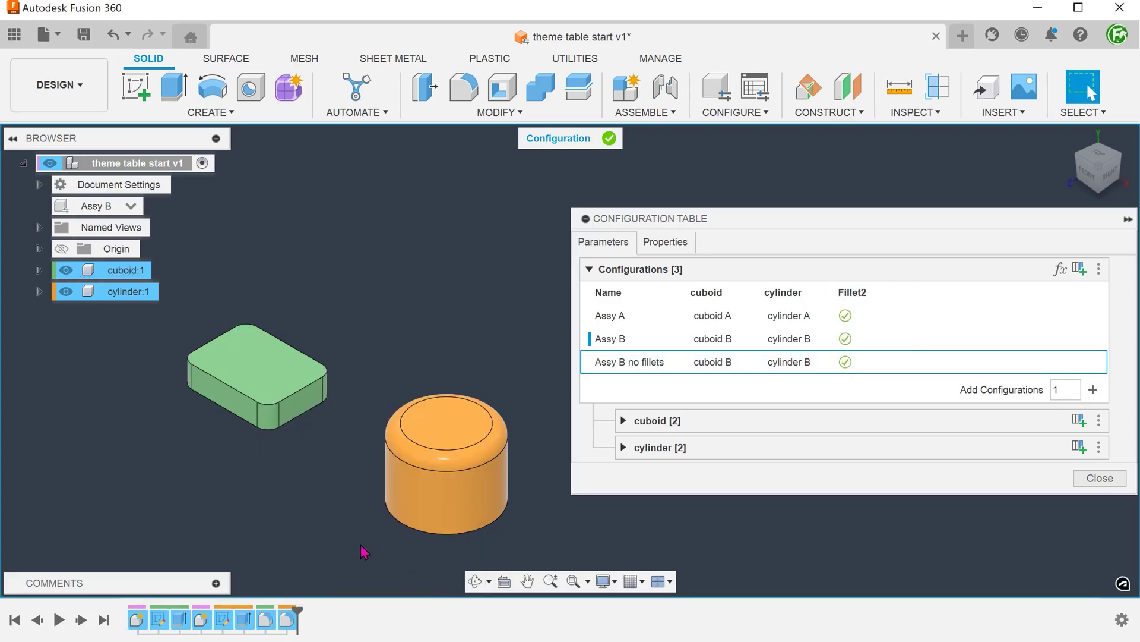
pyautogui.click(289, 621)
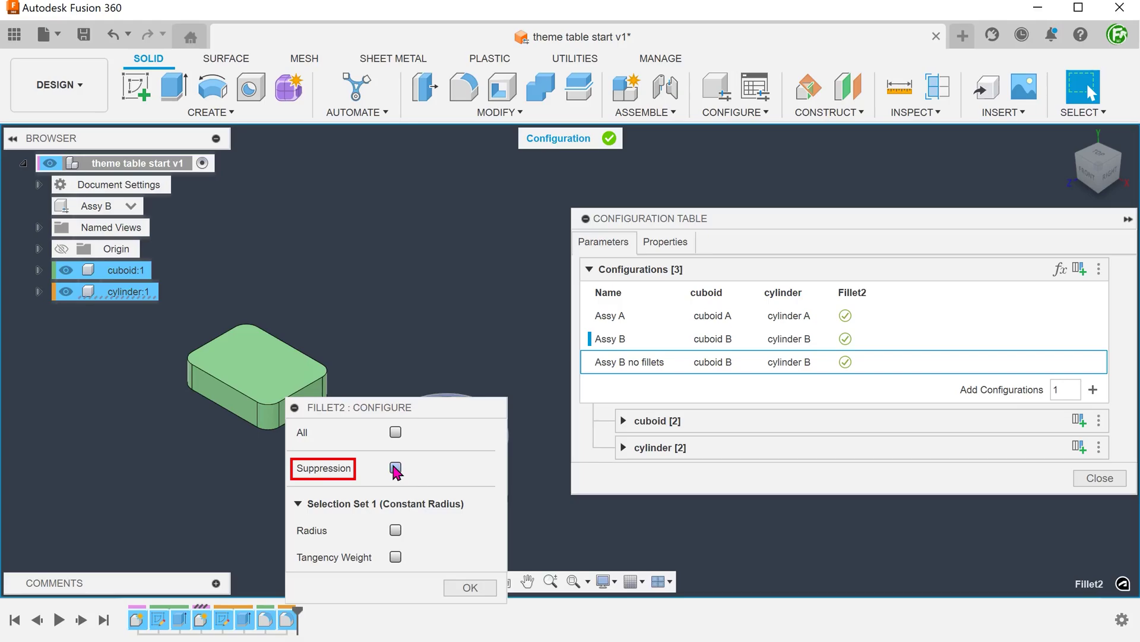
pyautogui.click(396, 468)
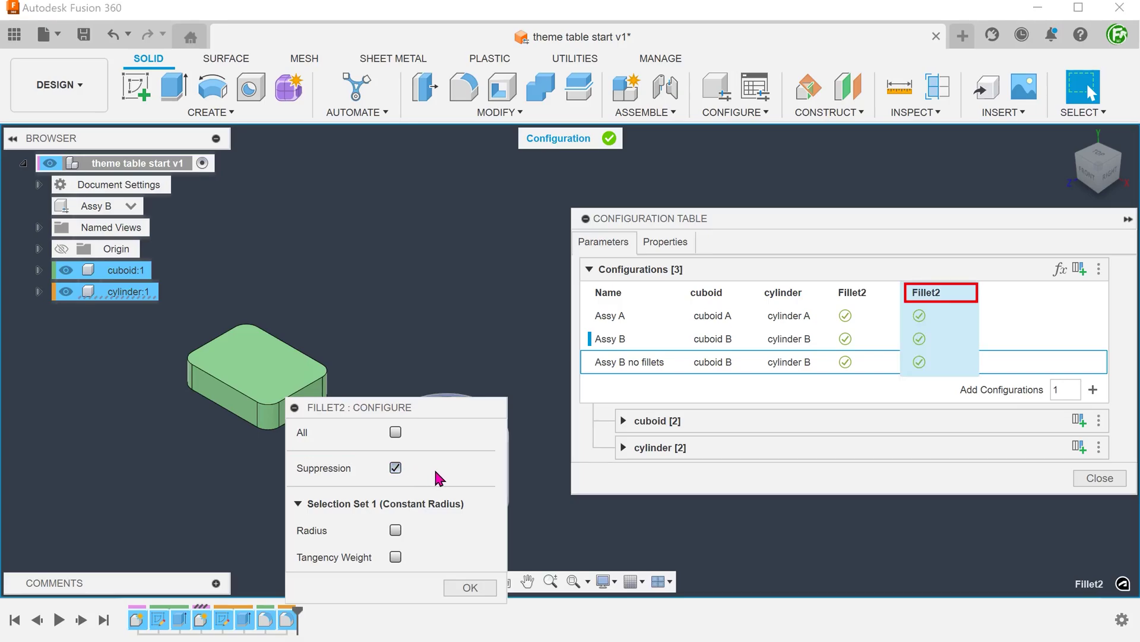
pyautogui.click(470, 588)
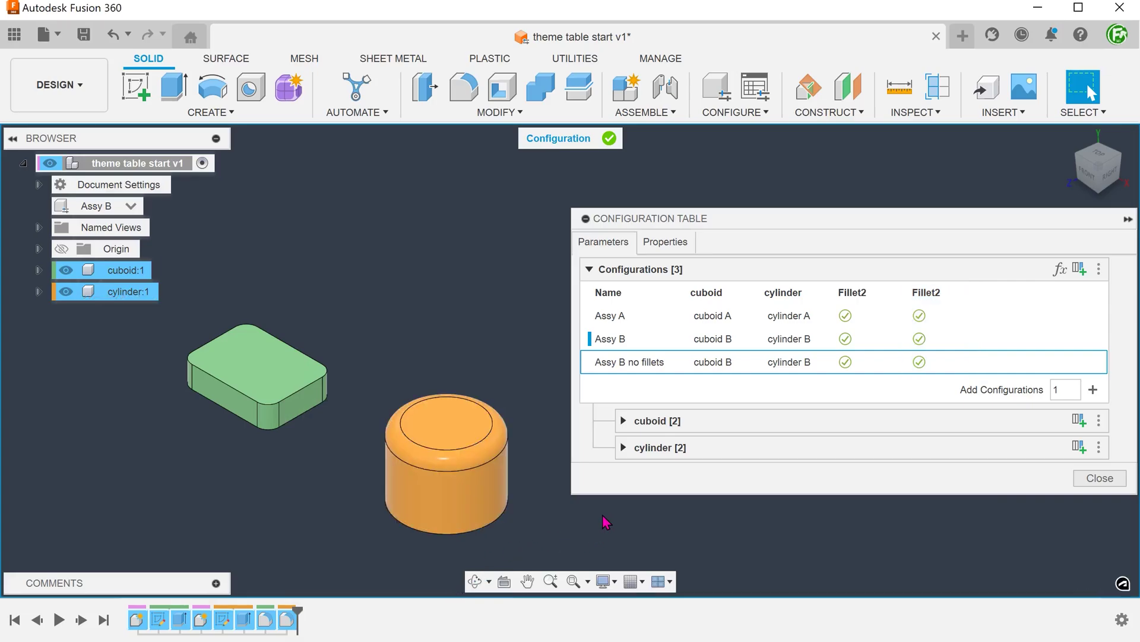
# Move both Fillet2 columns together into a new theme table.
pyautogui.click(848, 299)
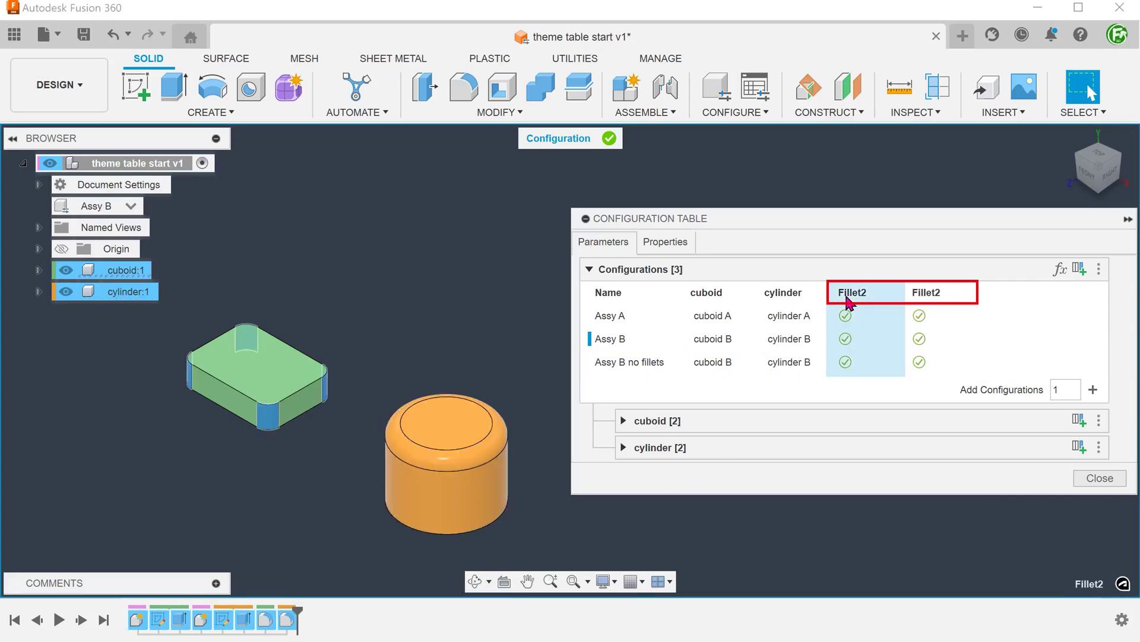
pyautogui.keyDown('ctrl'); pyautogui.click(913, 297); pyautogui.keyUp('ctrl')
pyautogui.rightClick(936, 296)
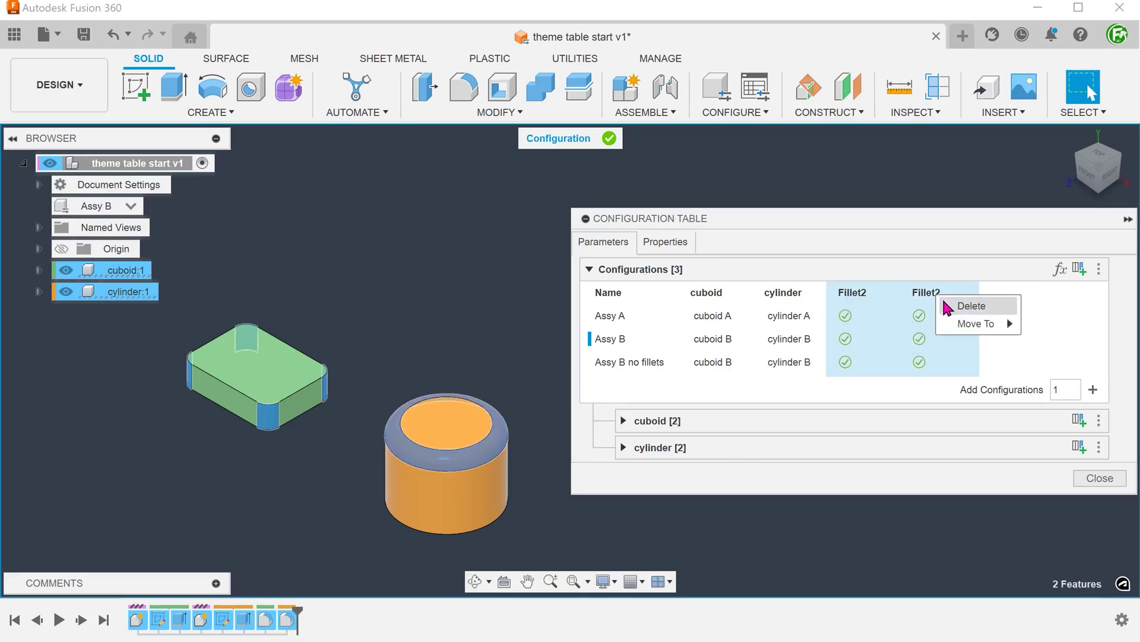
pyautogui.moveTo(977, 323)
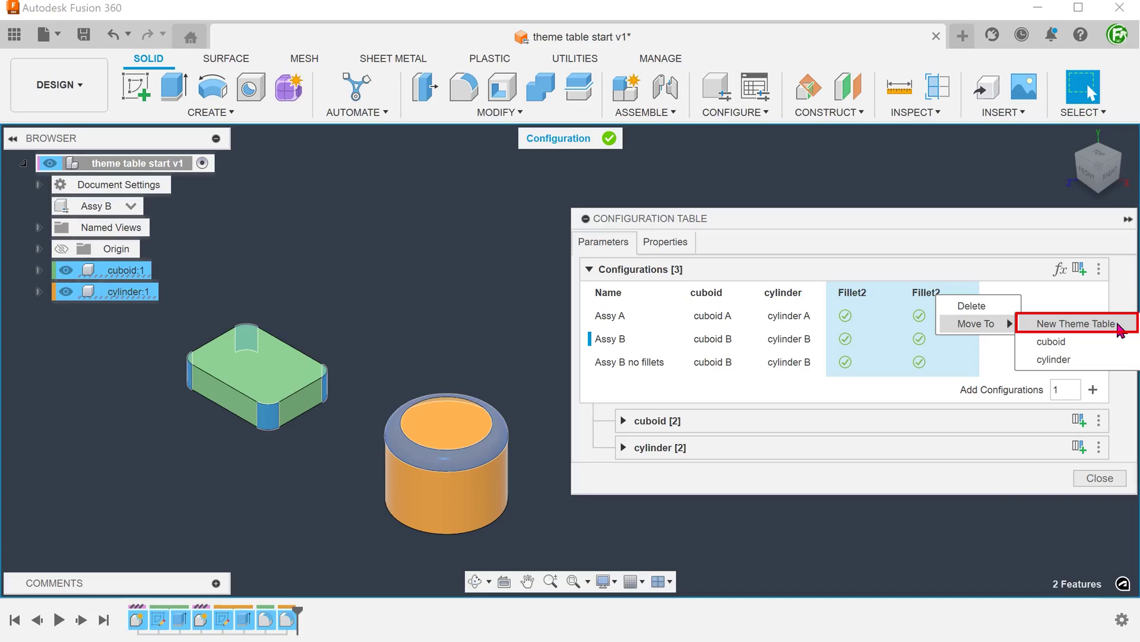
pyautogui.click(1116, 326)
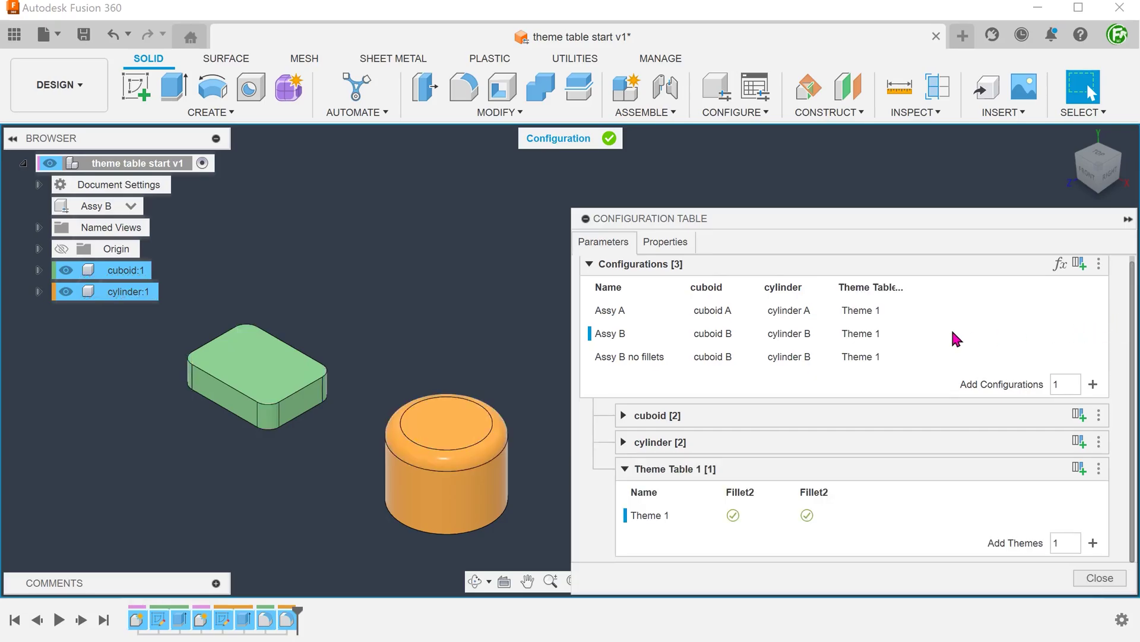
# Rename the new theme table column to 'fillet both'.
pyautogui.rightClick(869, 287)
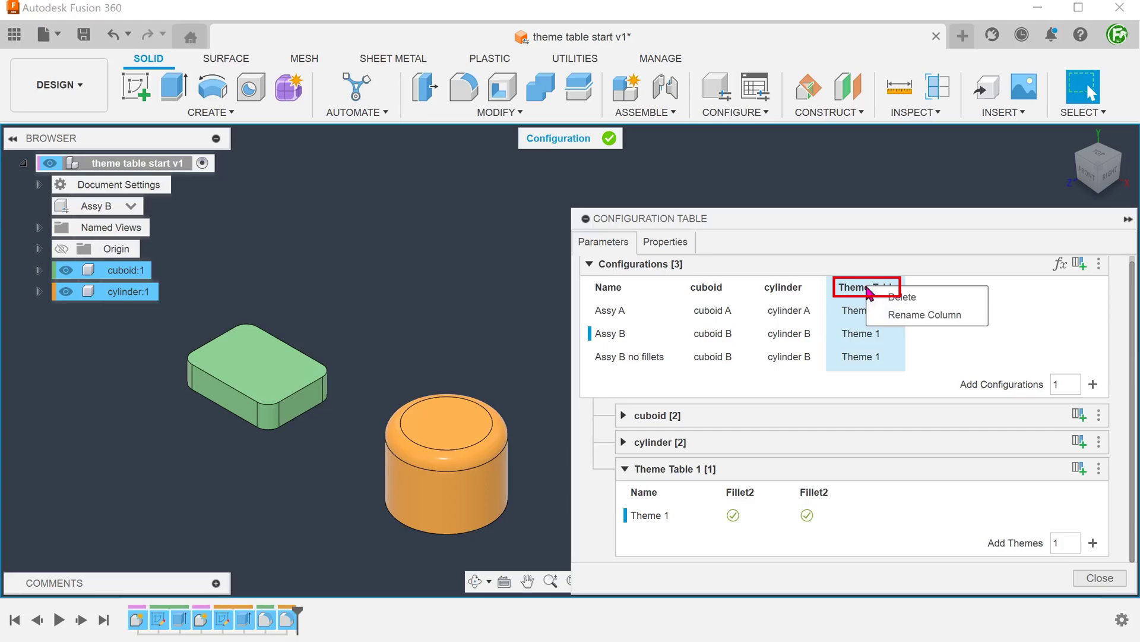
pyautogui.click(891, 315)
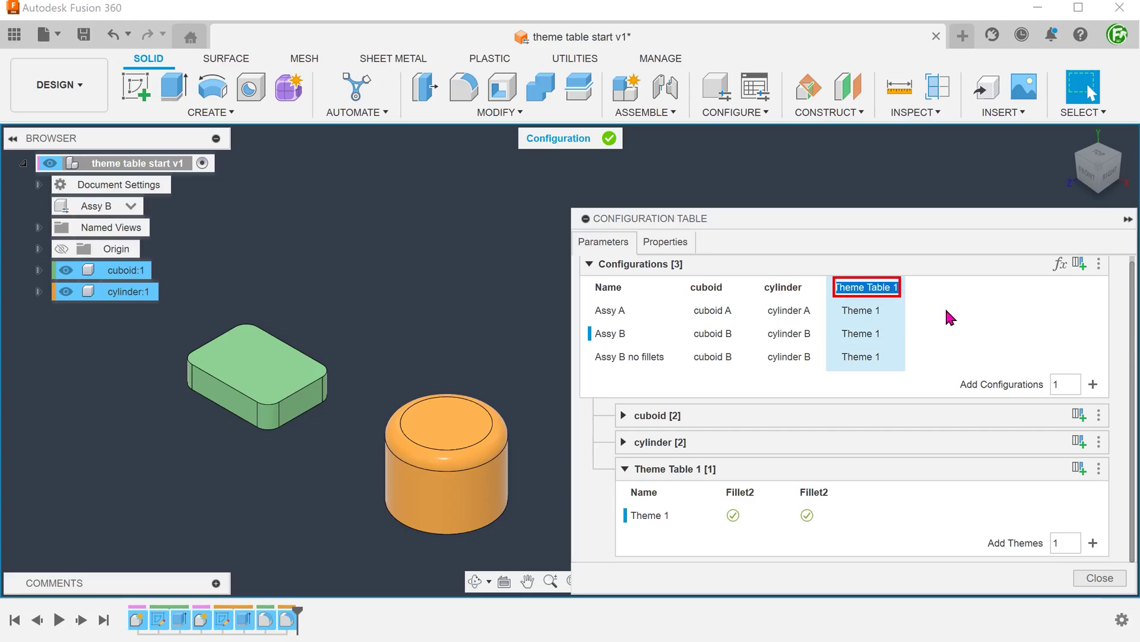
pyautogui.write('fille')
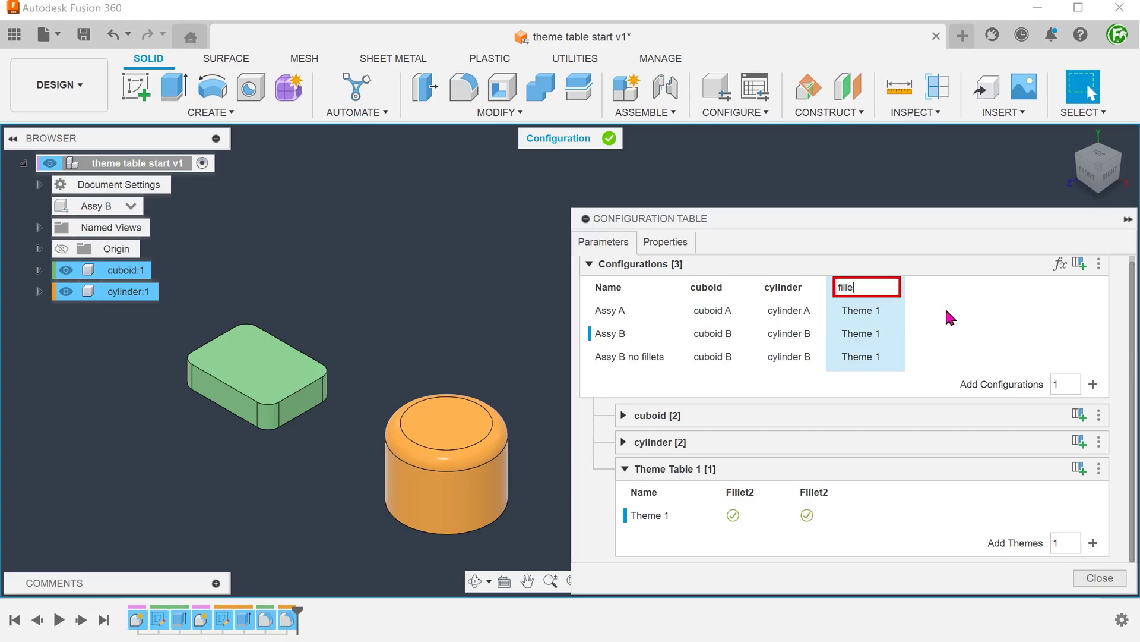
pyautogui.write('t both')
pyautogui.press('Return')
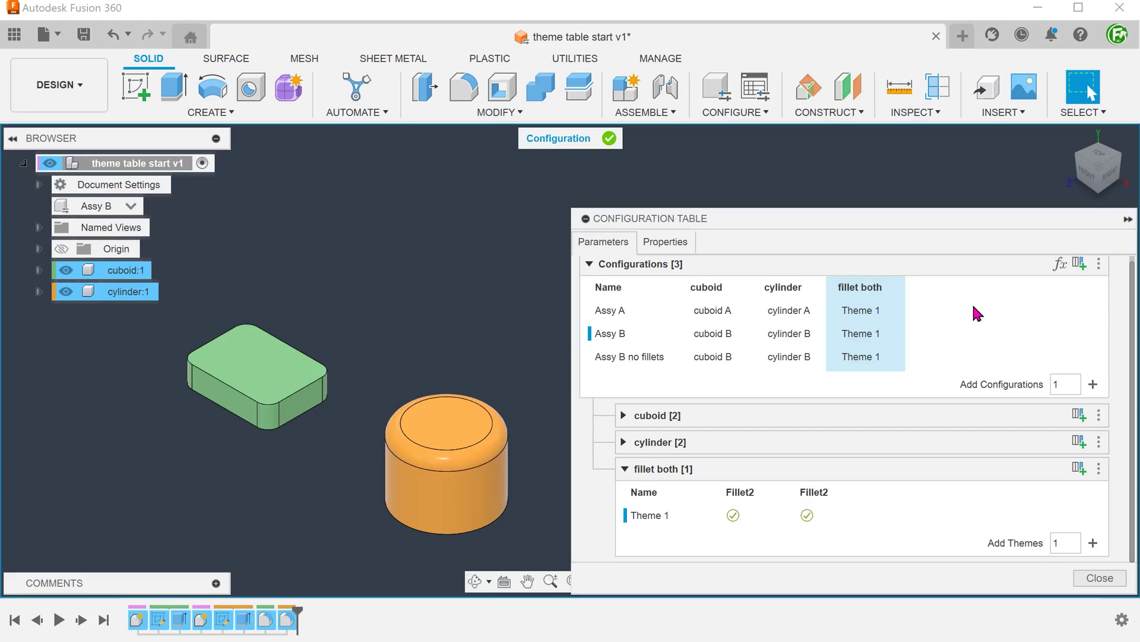
# Rename the fillet both table's Theme 1 to 'Yes'.
pyautogui.rightClick(668, 522)
pyautogui.click(697, 528)
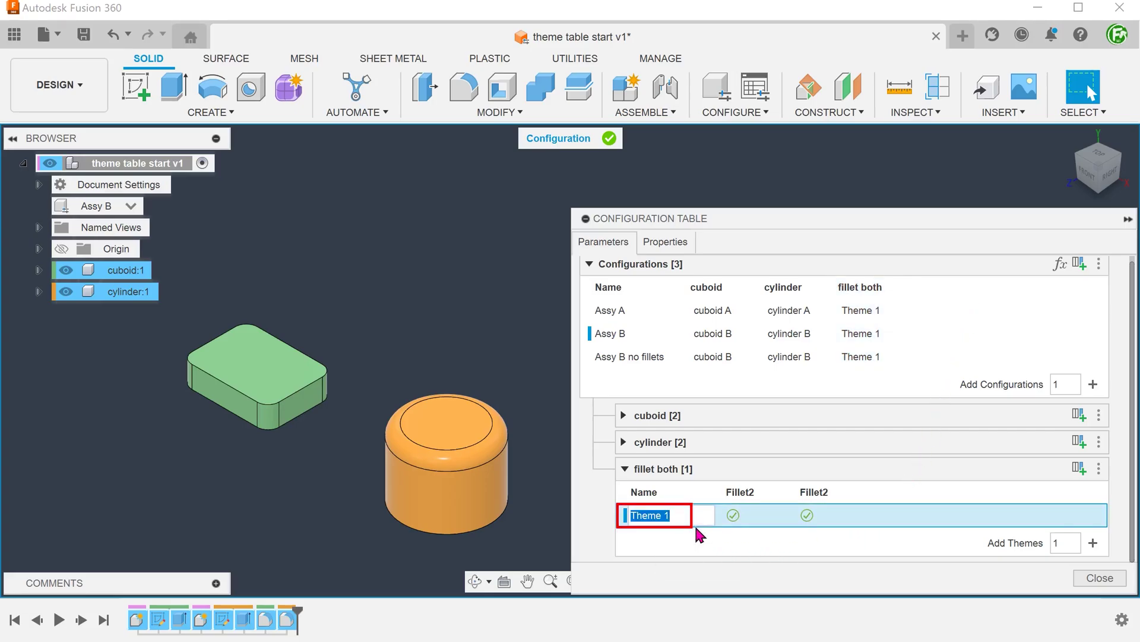
pyautogui.write('Yes')
pyautogui.press('Return')
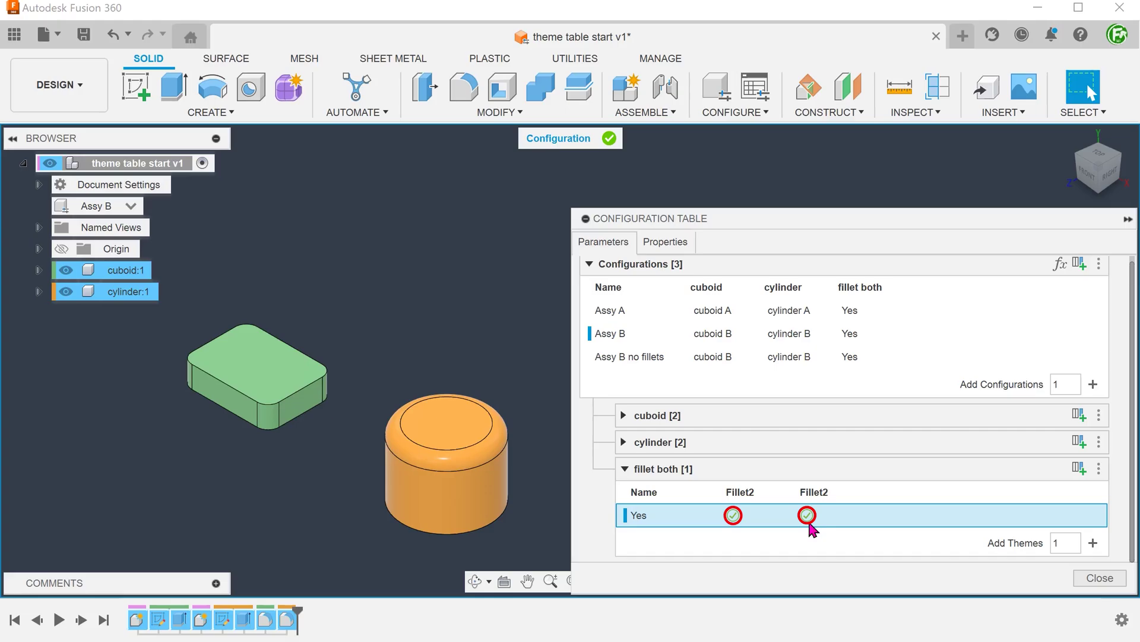
# Duplicate the Yes theme as 'No' and suppress both Fillet2 features in it.
pyautogui.rightClick(665, 518)
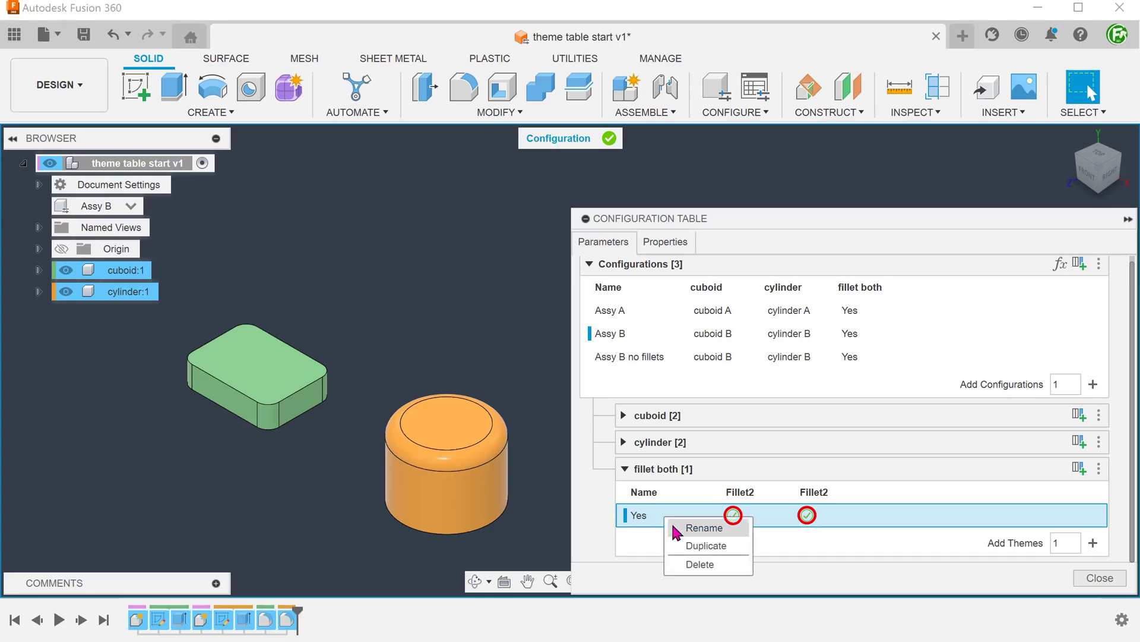
pyautogui.click(715, 546)
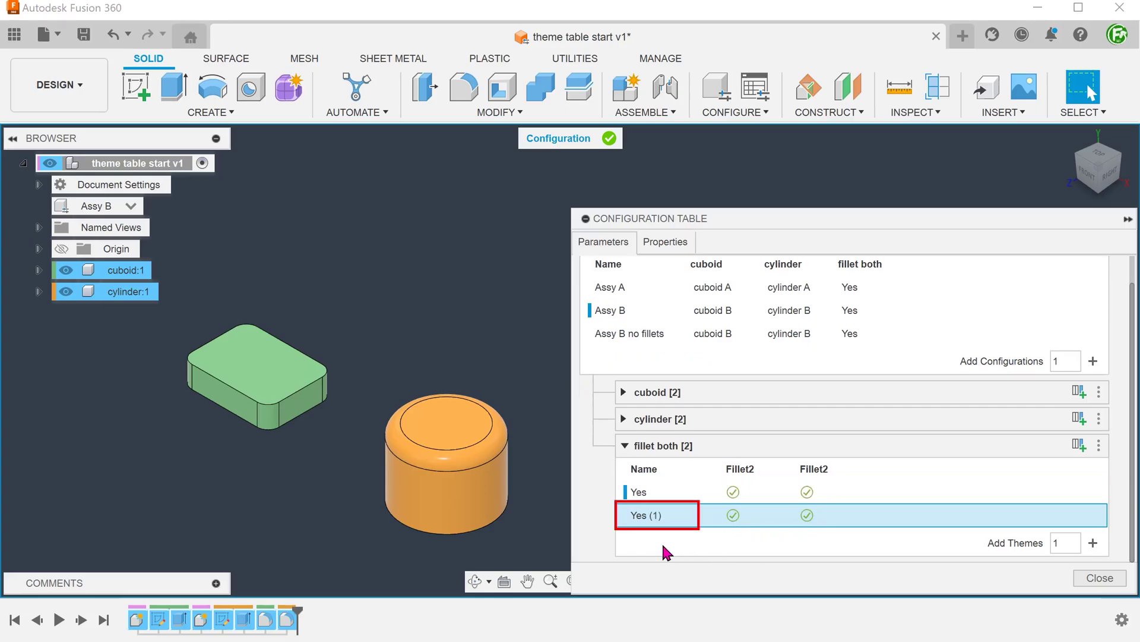
pyautogui.rightClick(652, 521)
pyautogui.click(680, 530)
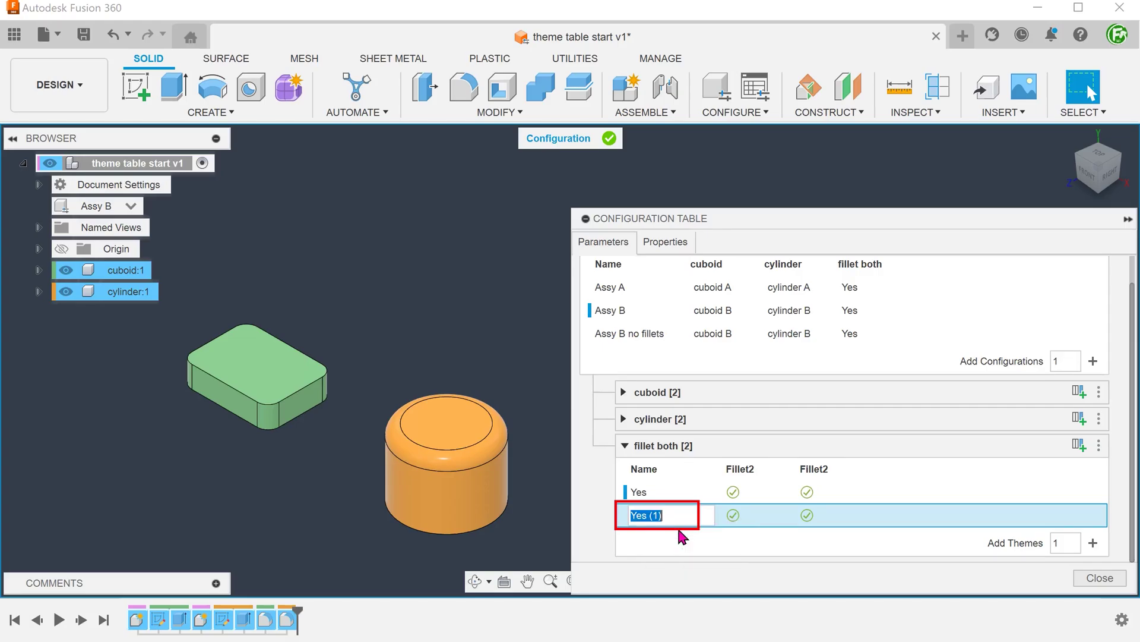
pyautogui.write('No')
pyautogui.press('Return')
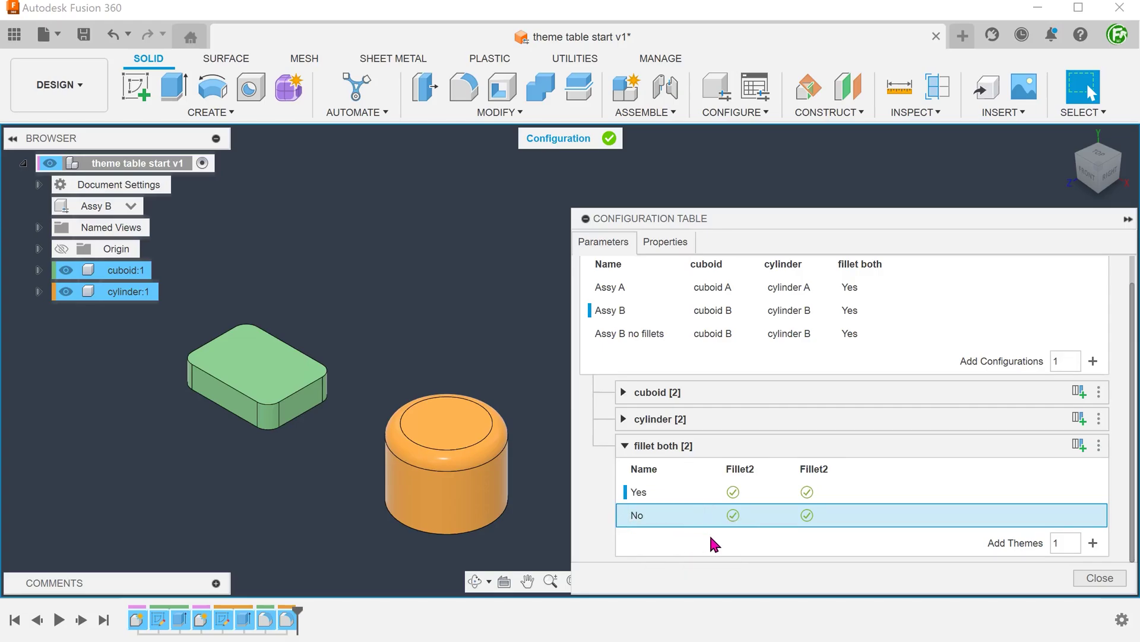
pyautogui.click(733, 516)
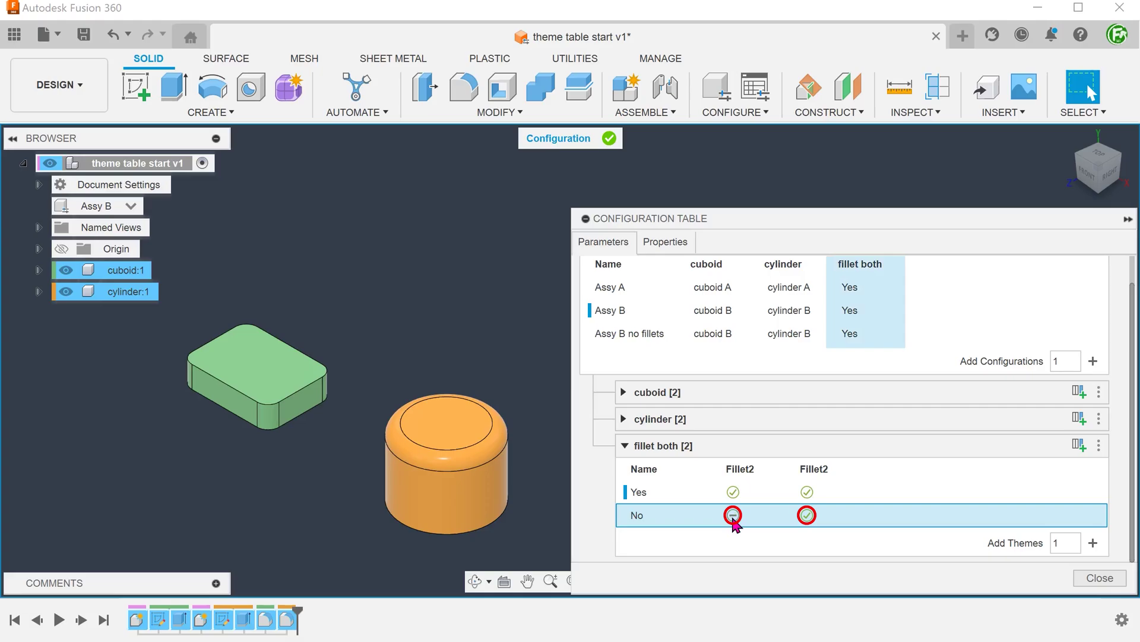
pyautogui.click(806, 516)
# Open the Yes/No choices in the fillet both cell of the Assy B no fillets row.
pyautogui.click(898, 336)
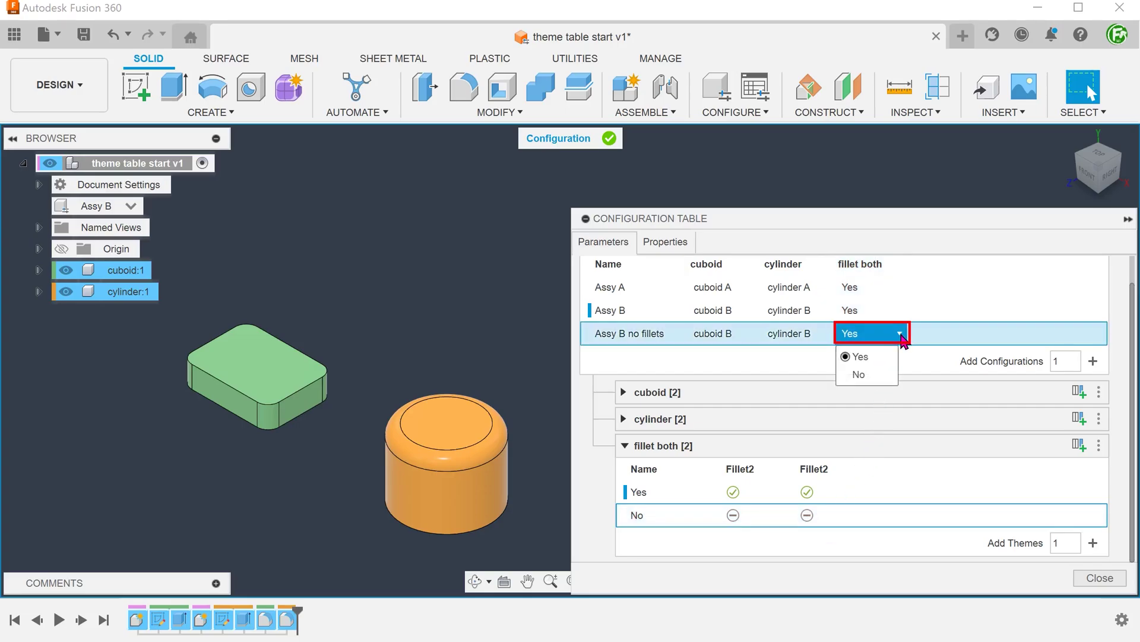